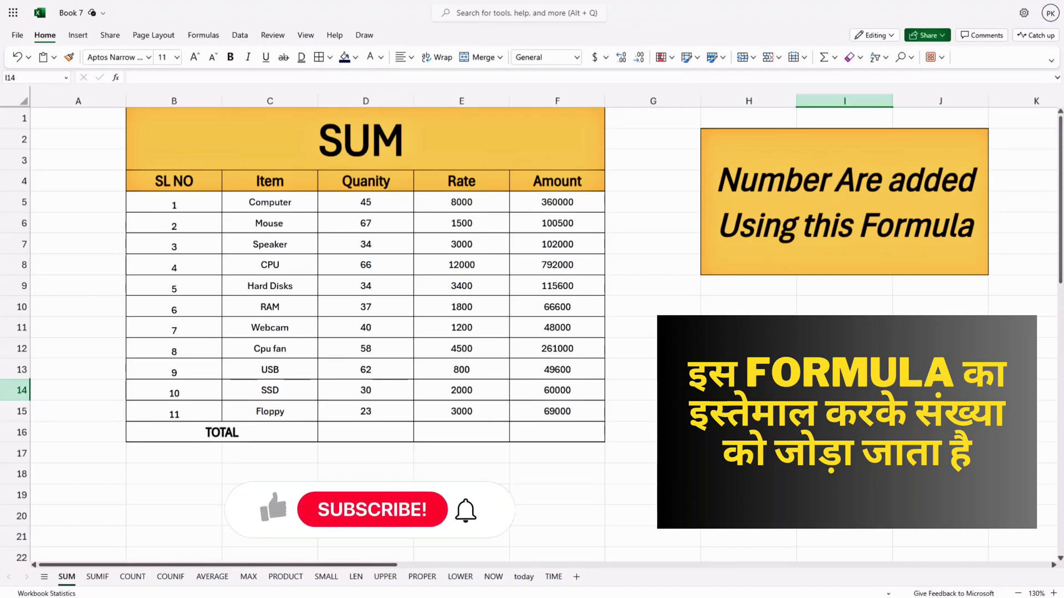
- Total the Amount column with =SUM(F5:F15) in F16, giving 2024300
left_click(365, 432)
left_click(557, 432)
type("=")
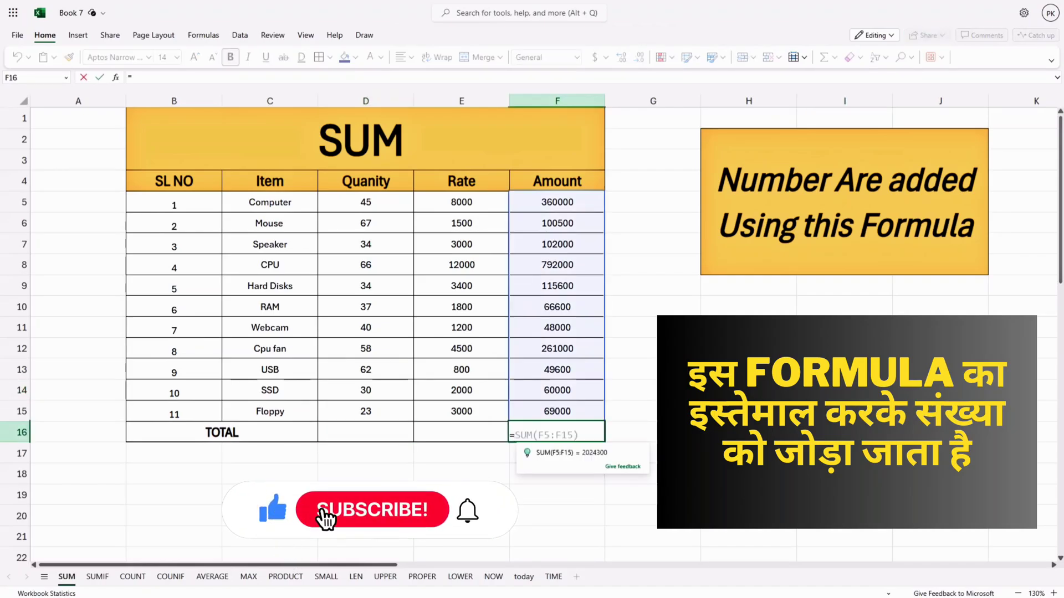
type("SUM")
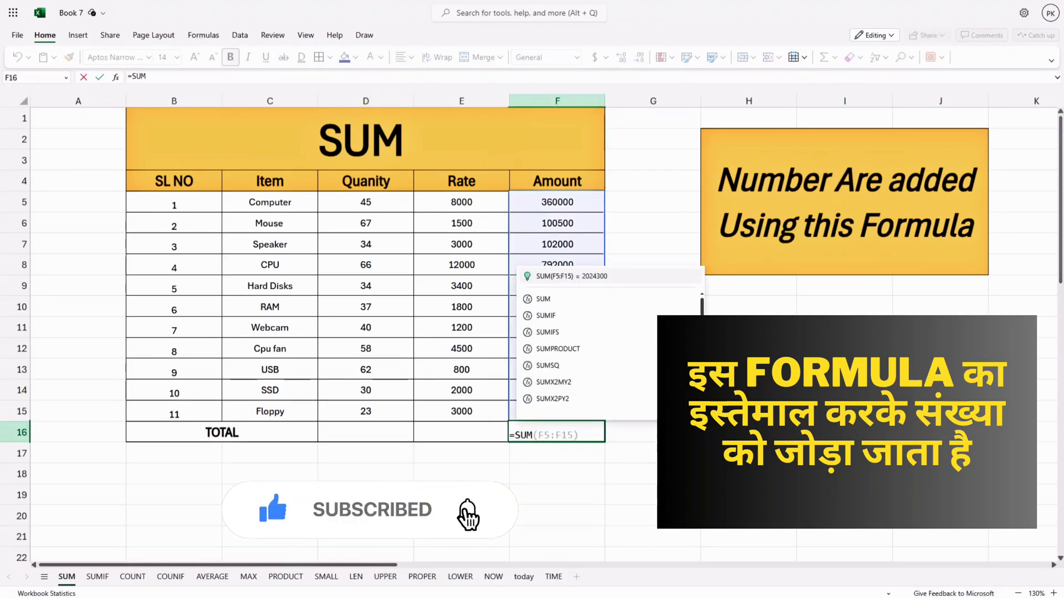
type("(")
left_click_drag(556, 202, 557, 412)
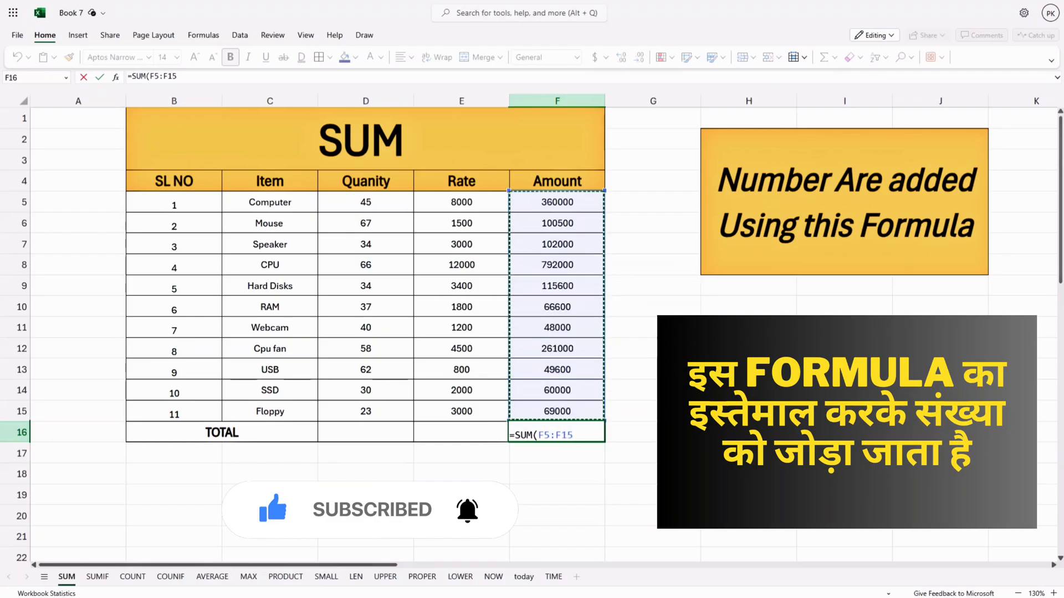
type(")")
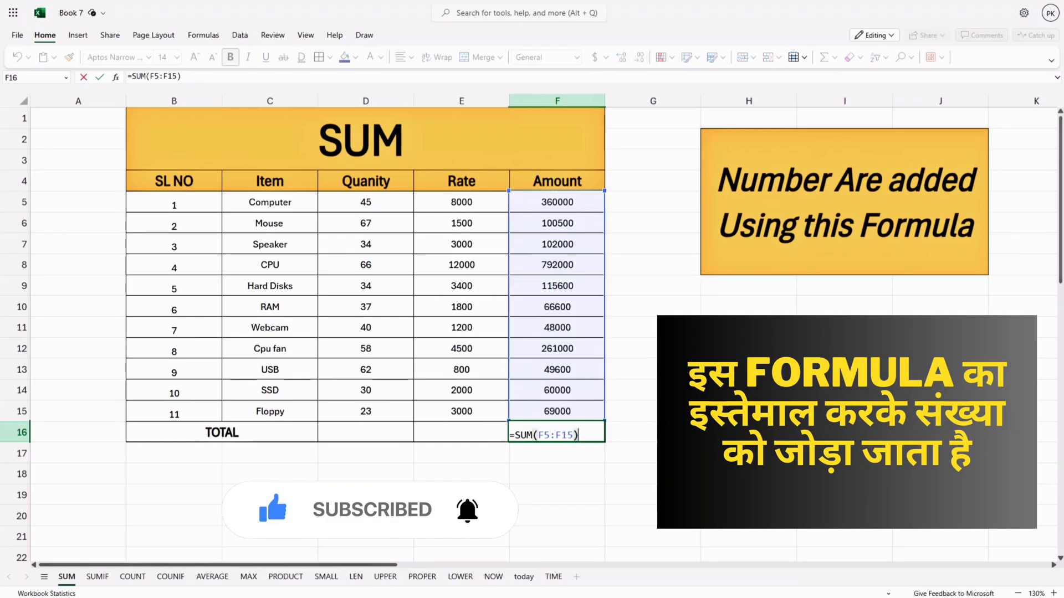
key("Return")
- Total the Quantity column with =SUM(D5:D15) in D16, giving 496
left_click(365, 432)
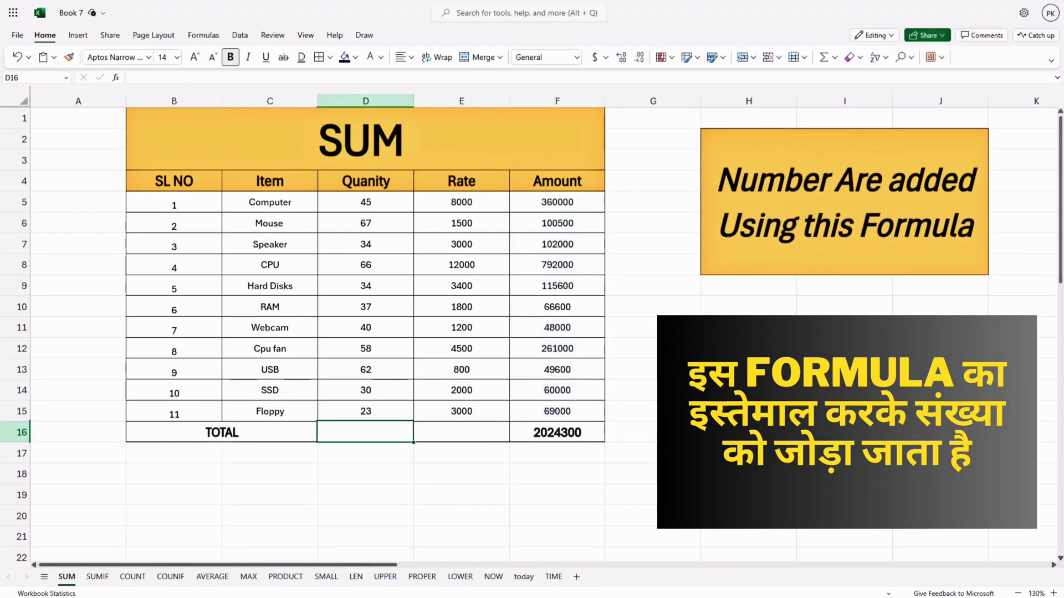
type("=SUM(")
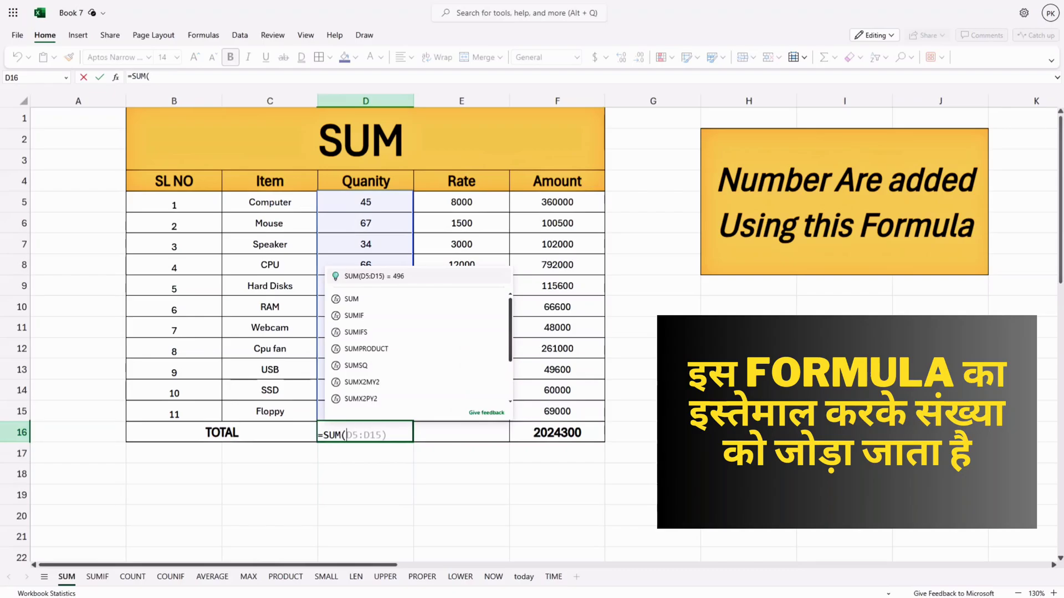
left_click_drag(365, 201, 365, 411)
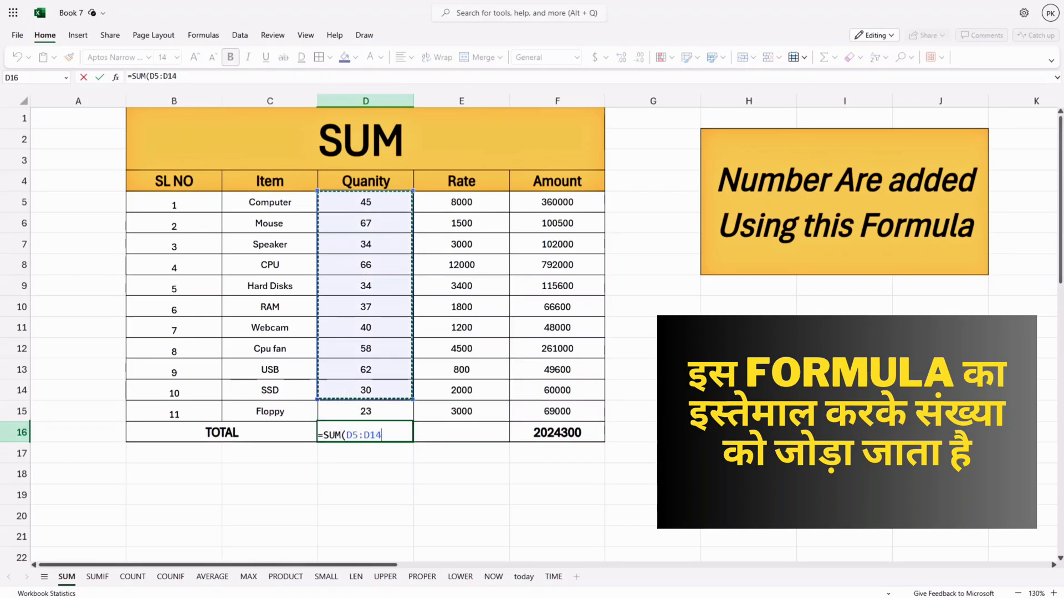
type(")")
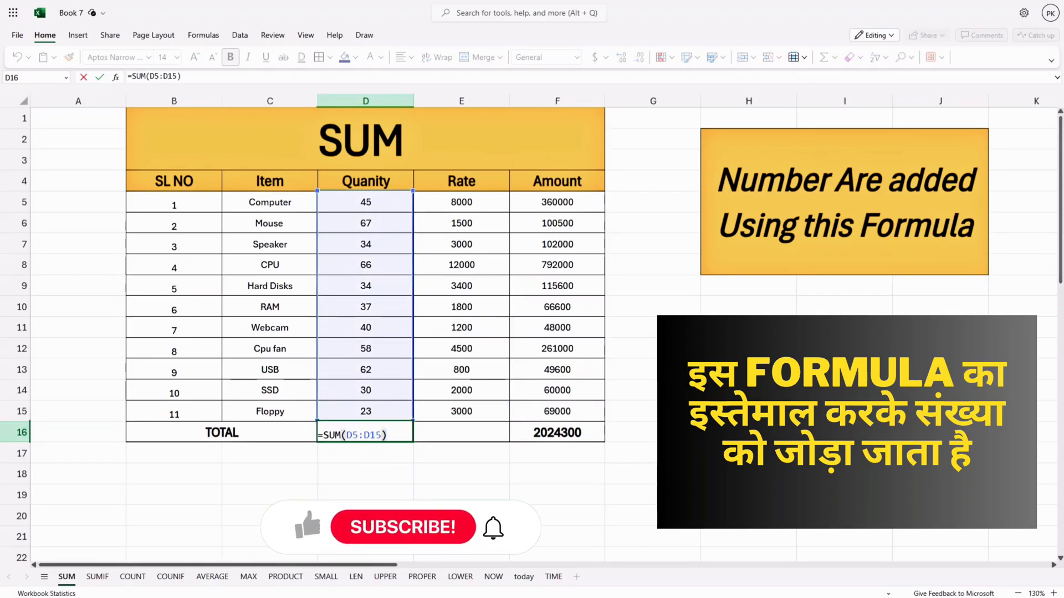
key("Return")
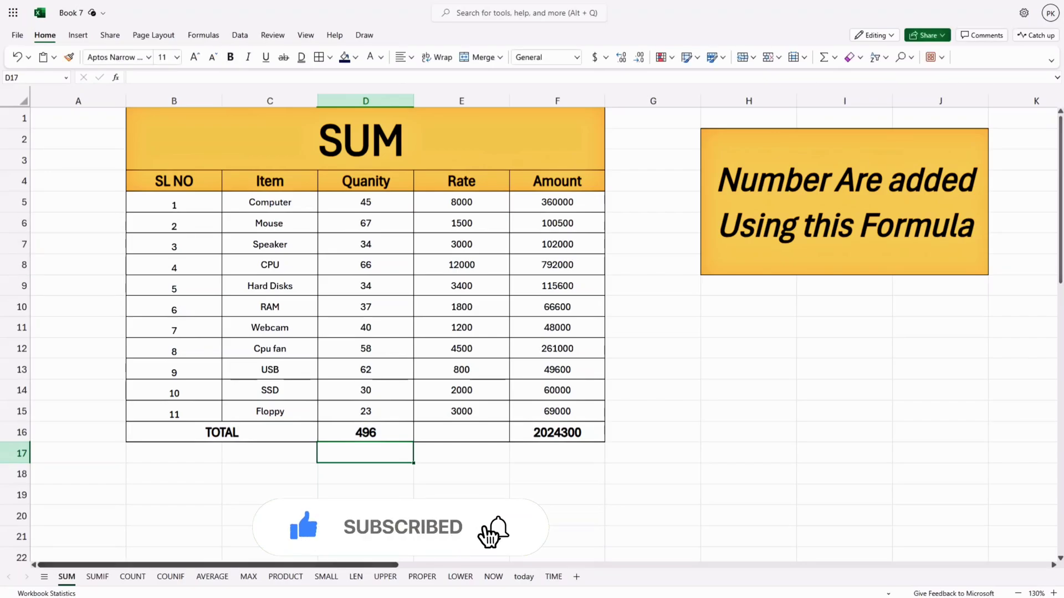
- On the SUMIF sheet, enter =SUMIF(C6:C20,"Hari",D6:D20) in F10, returning 36
left_click(97, 577)
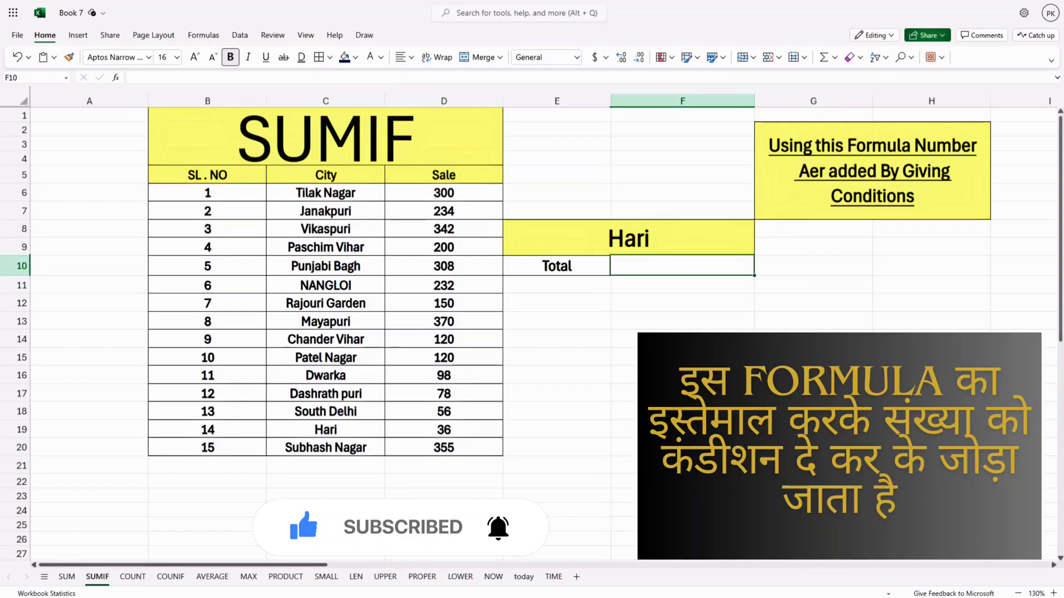
type("=")
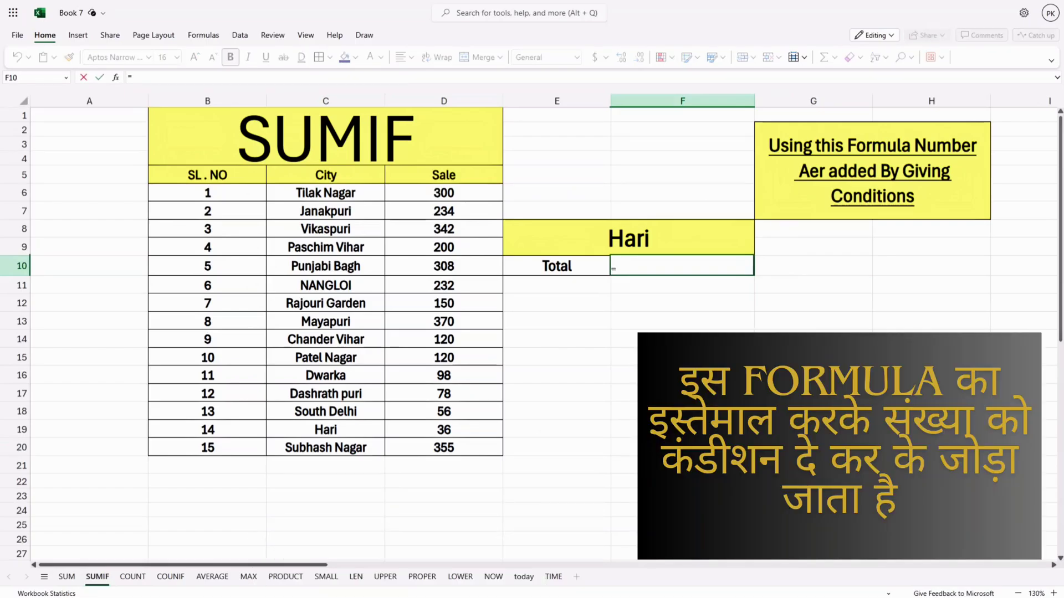
type("SUMIF")
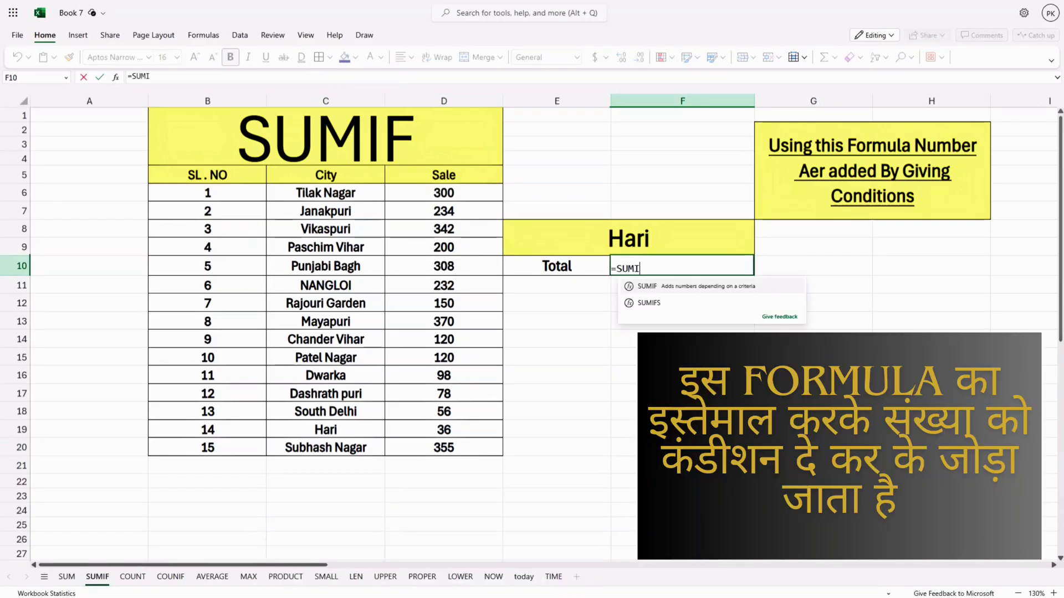
type("(")
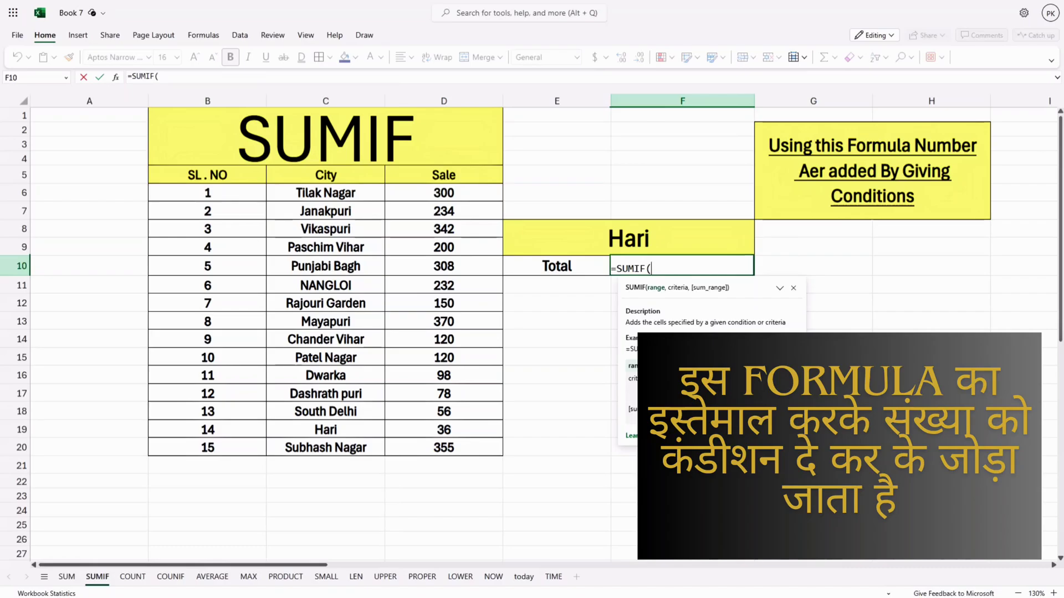
left_click_drag(325, 192, 354, 450)
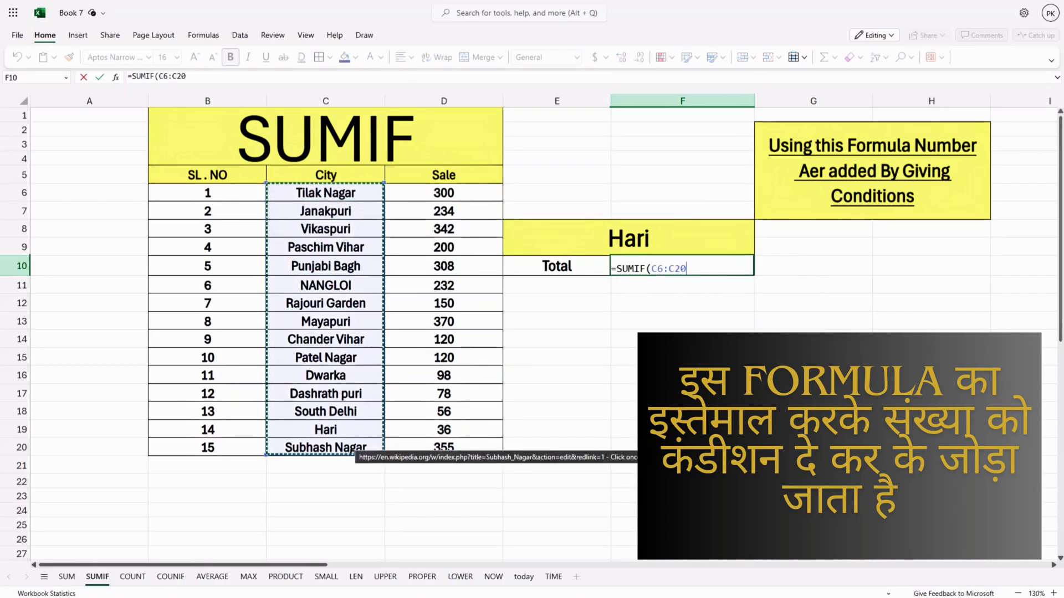
type(",")
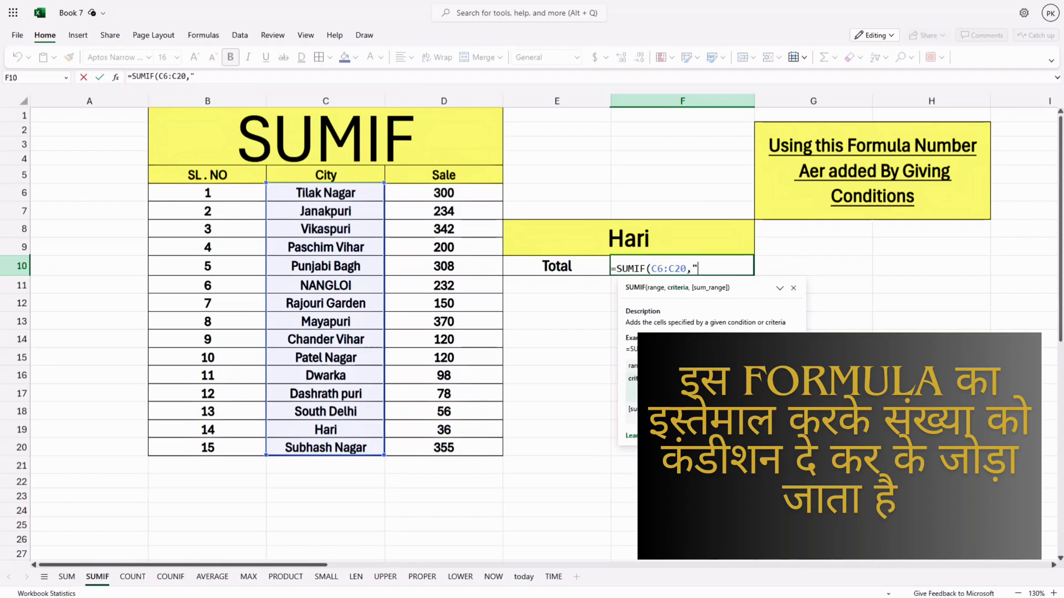
type("ari")
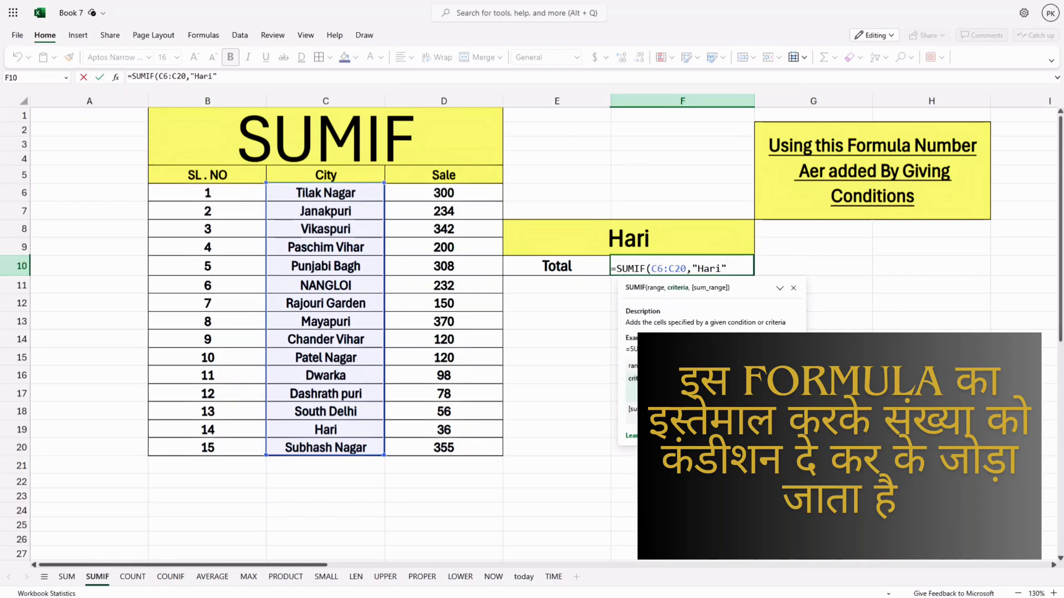
type(",")
left_click_drag(444, 193, 443, 447)
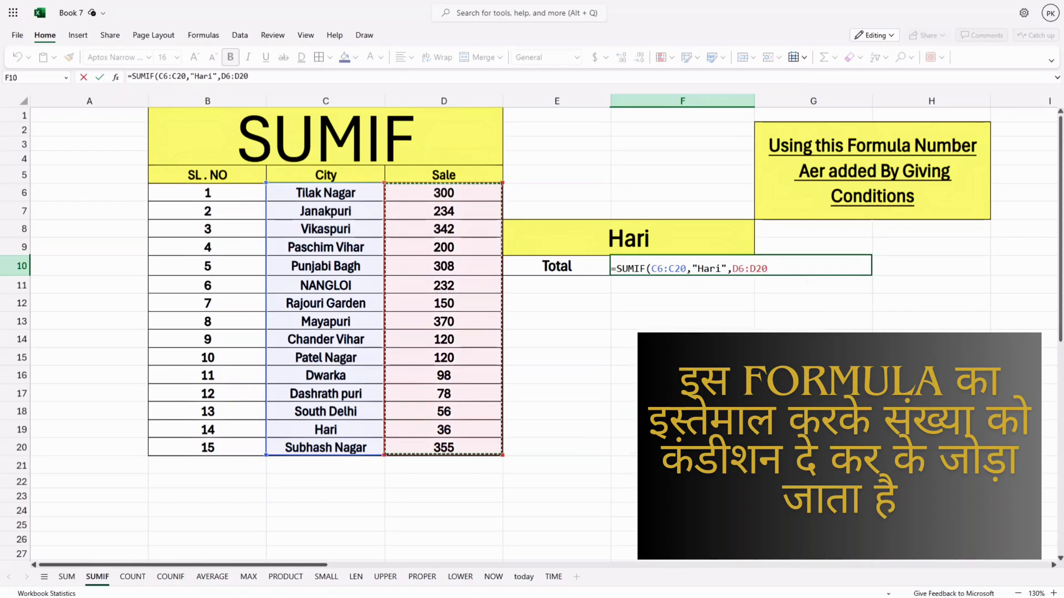
type(")")
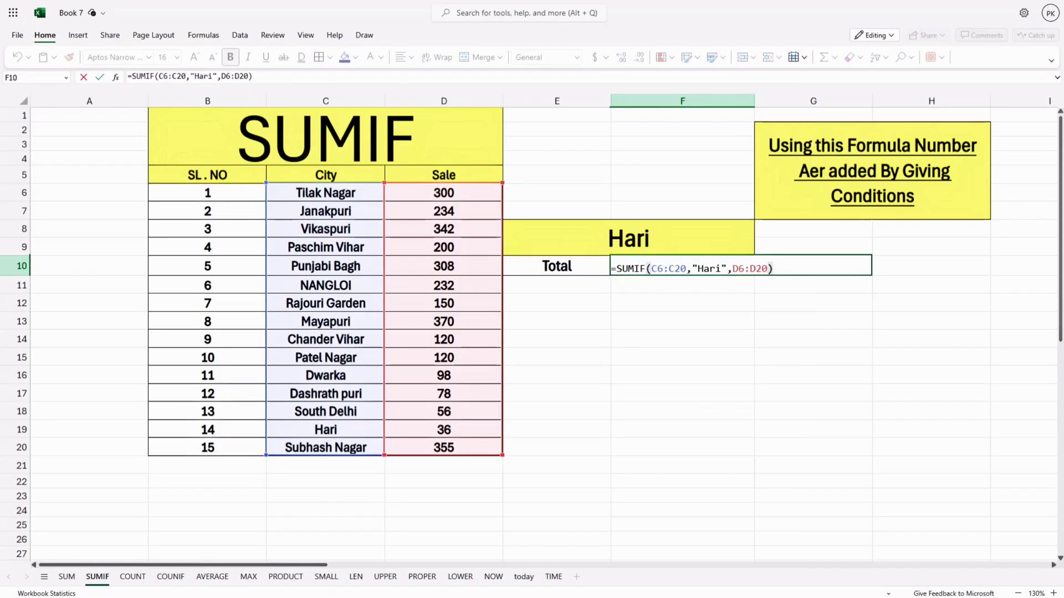
key("Return")
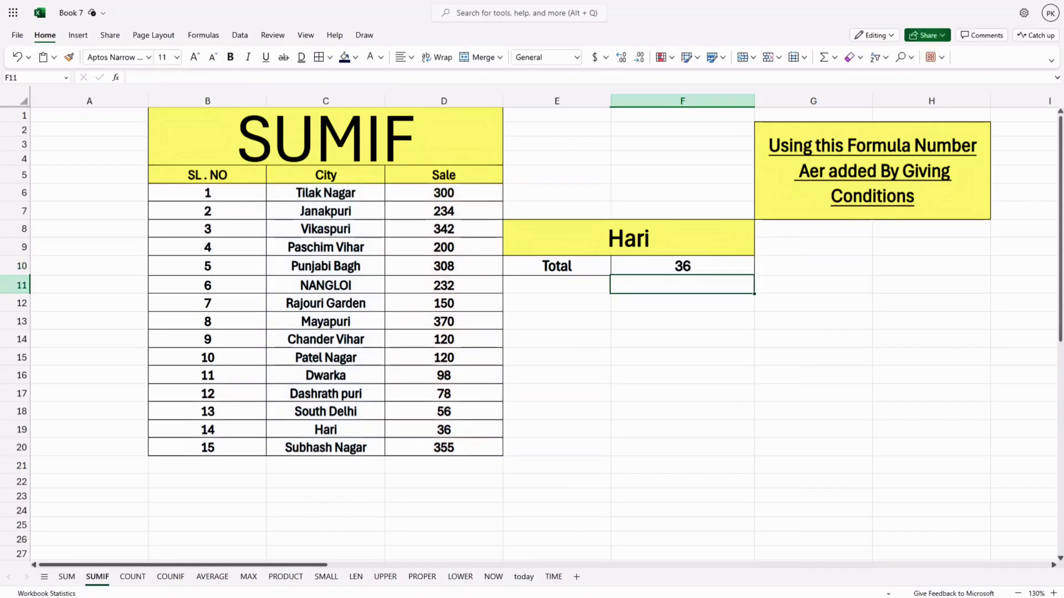
left_click(682, 265)
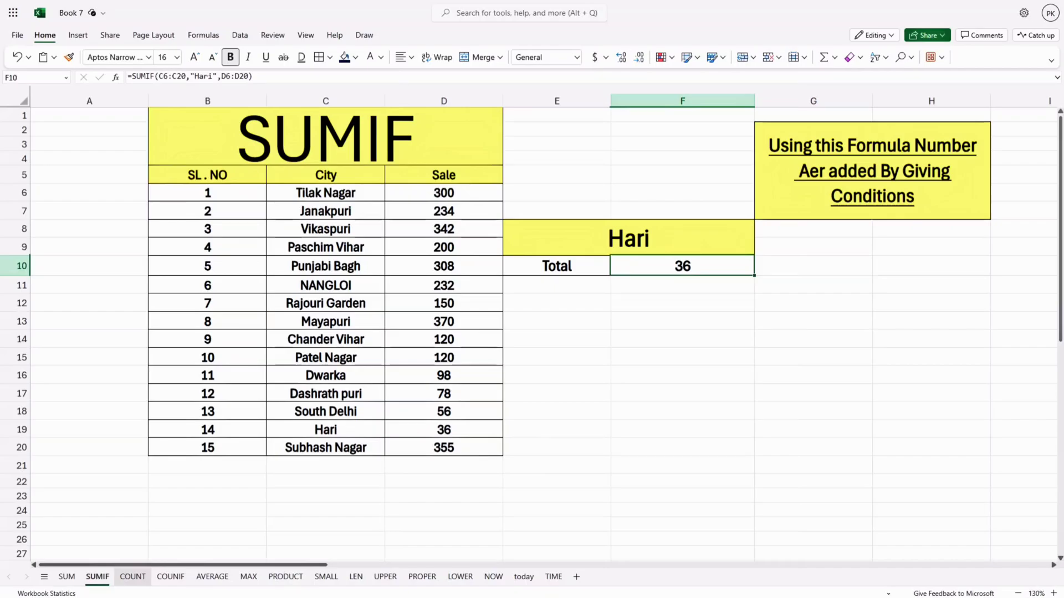
- On the COUNT sheet, enter =COUNT(B5:C13) in D6, counting 4 numeric cells
left_click(132, 577)
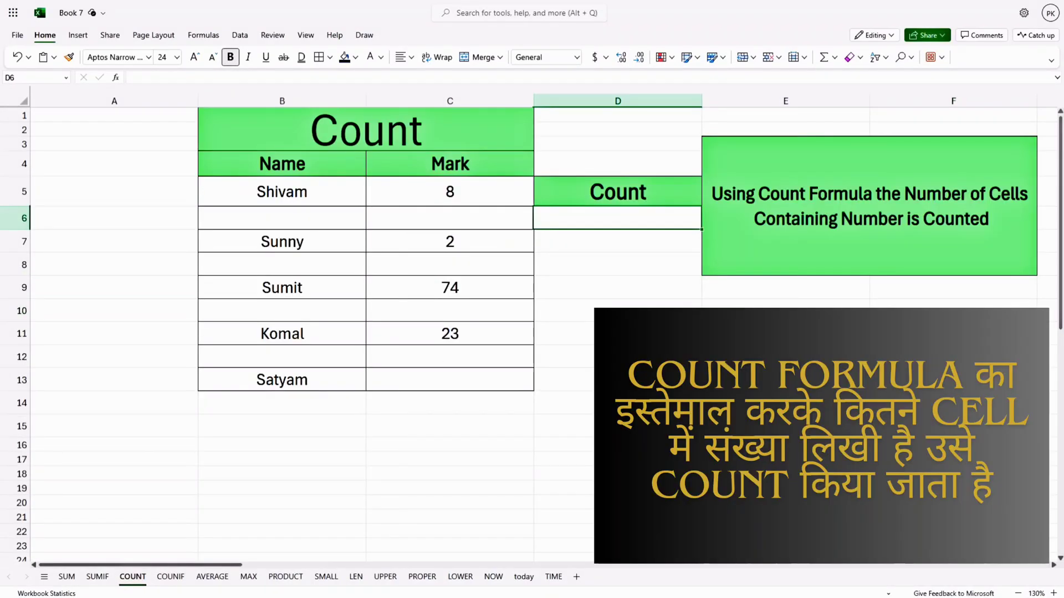
type("=C")
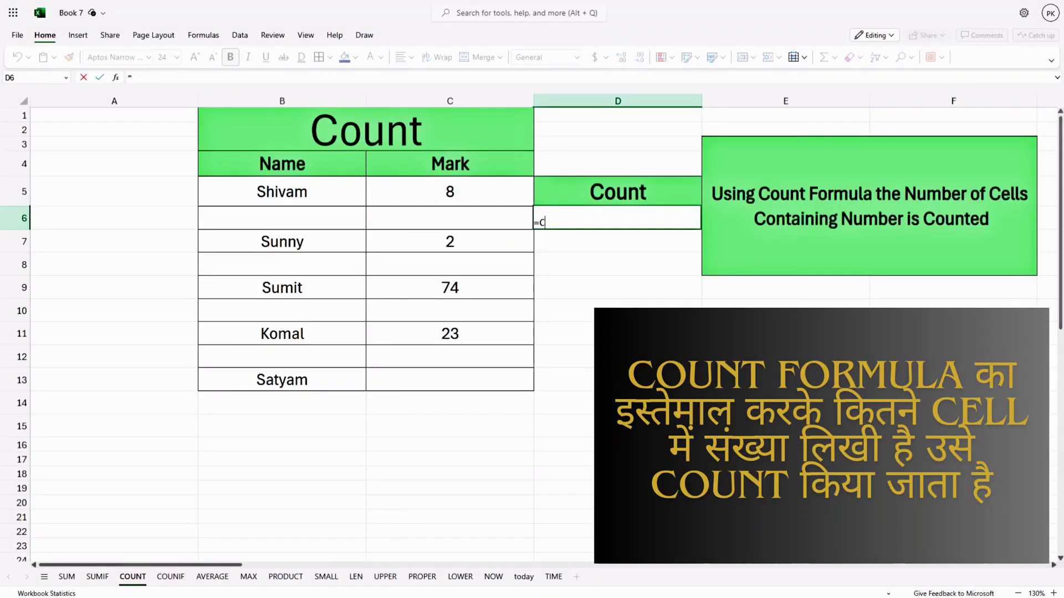
type("OU")
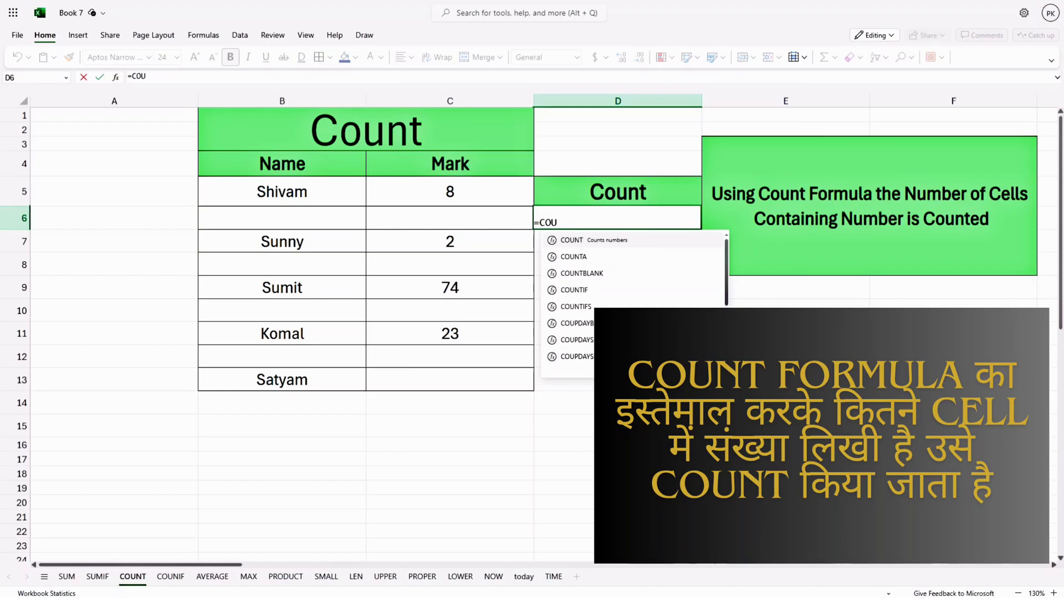
key("Tab")
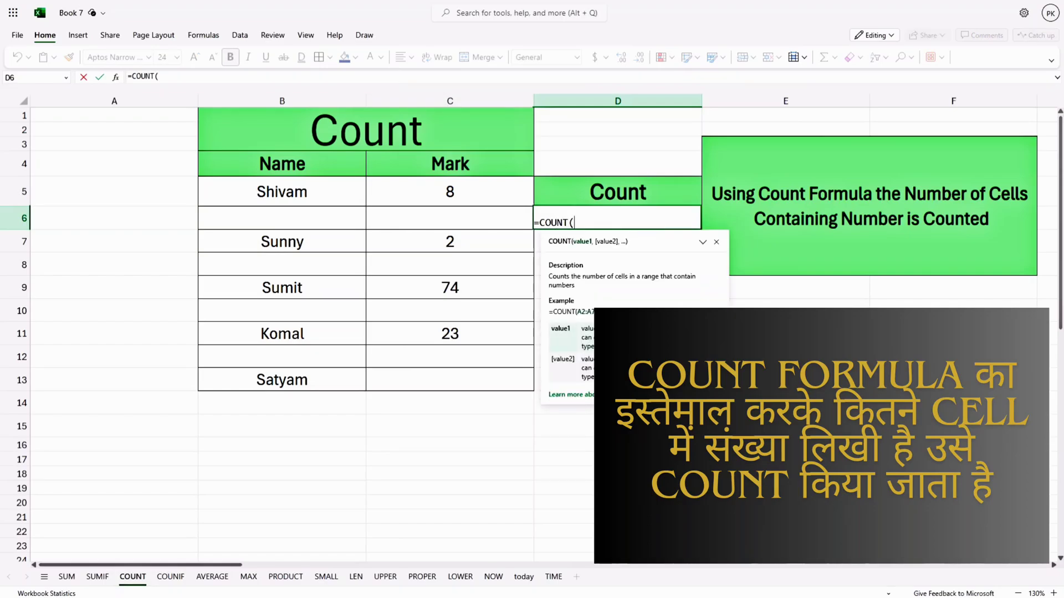
left_click_drag(281, 192, 450, 380)
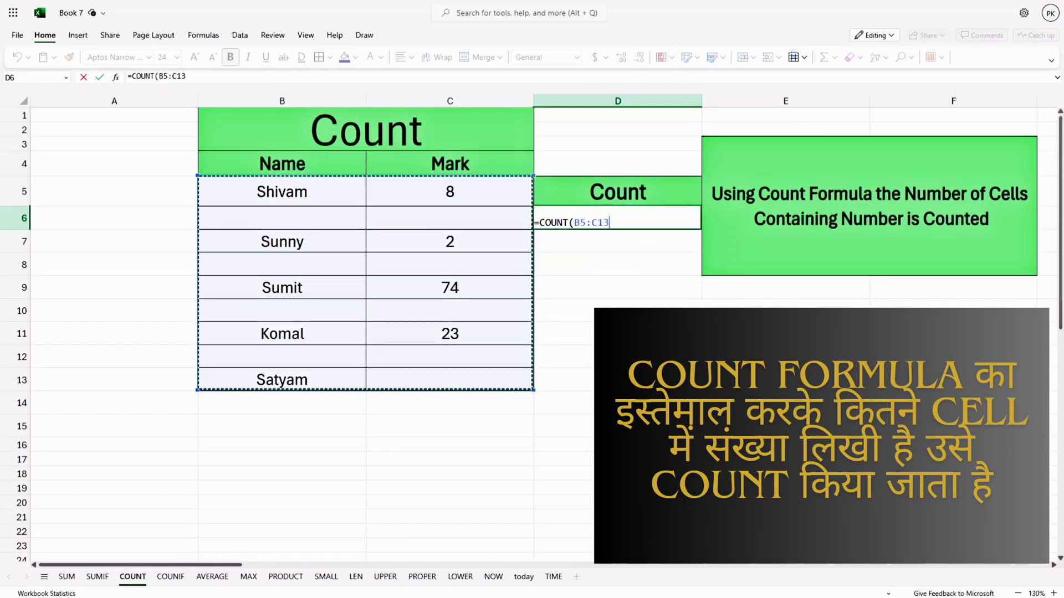
type(")")
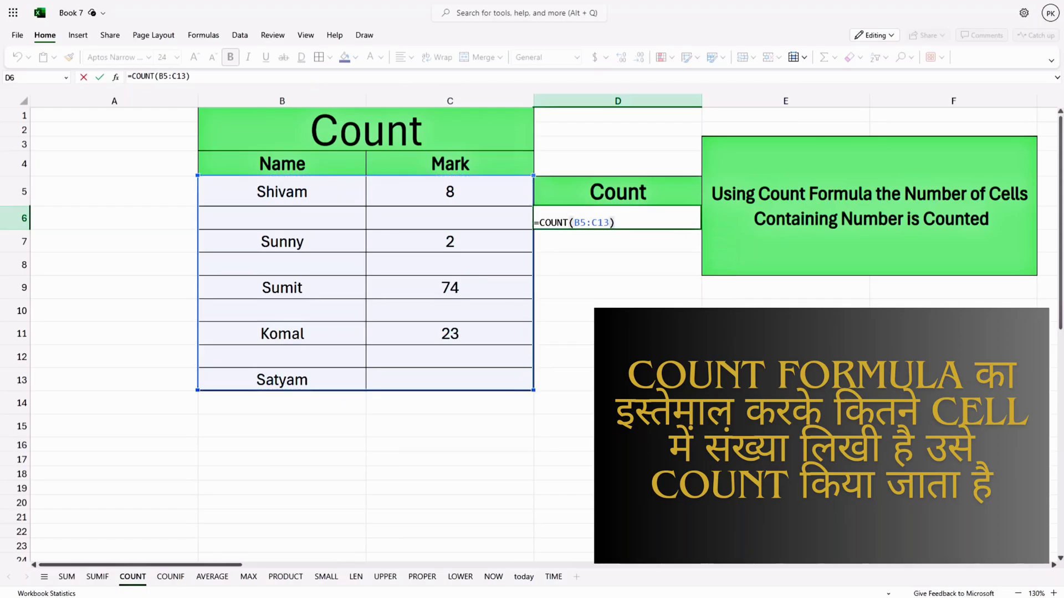
key("Return")
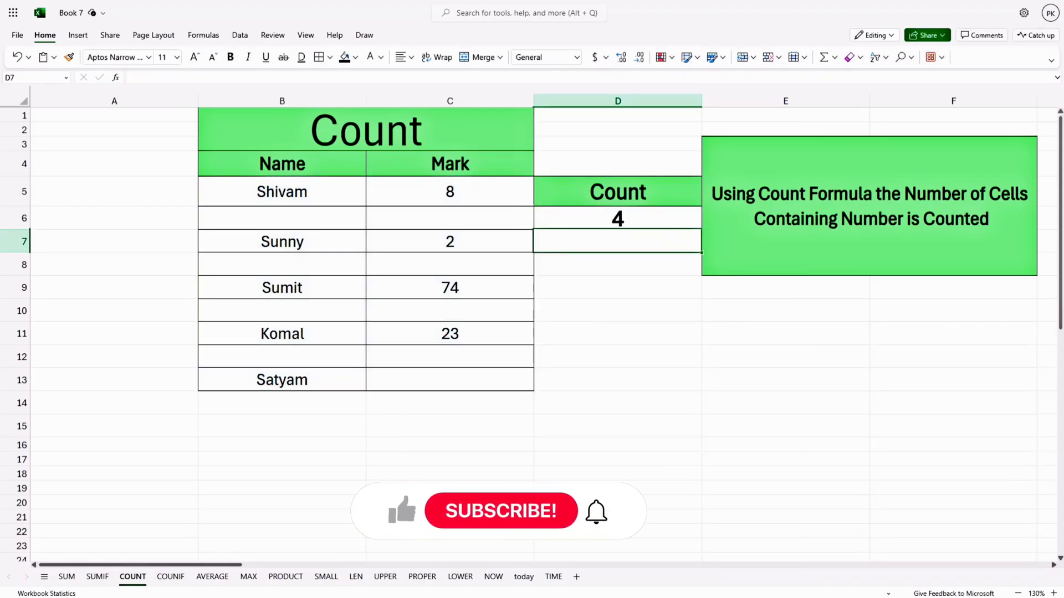
- On the COUNIF sheet, fill H5:H18 with =COUNTIF(C5:G5,"P") to count present days
key("ctrl+Page_Down")
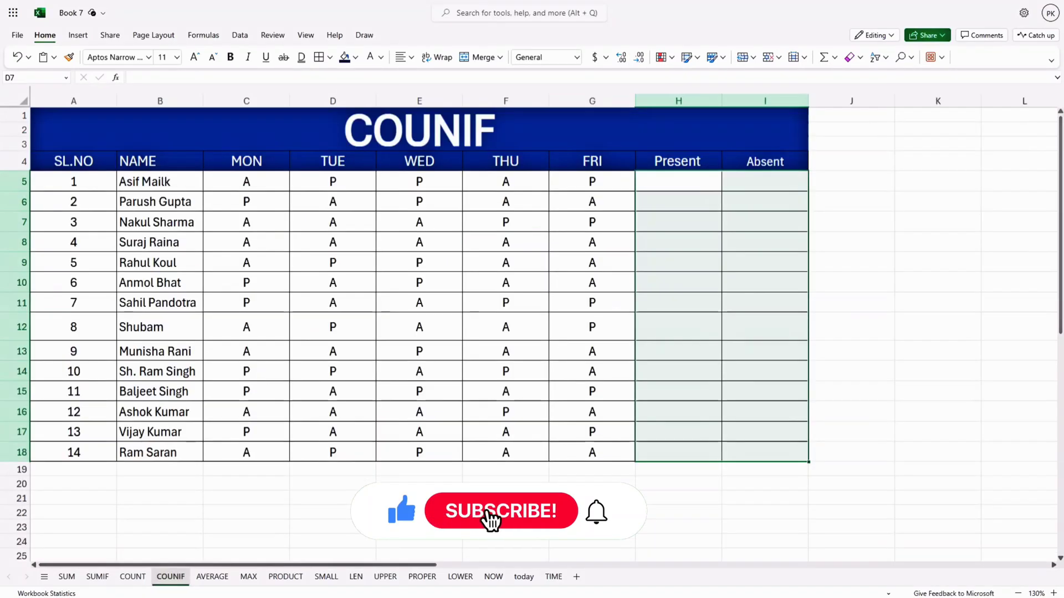
type("=")
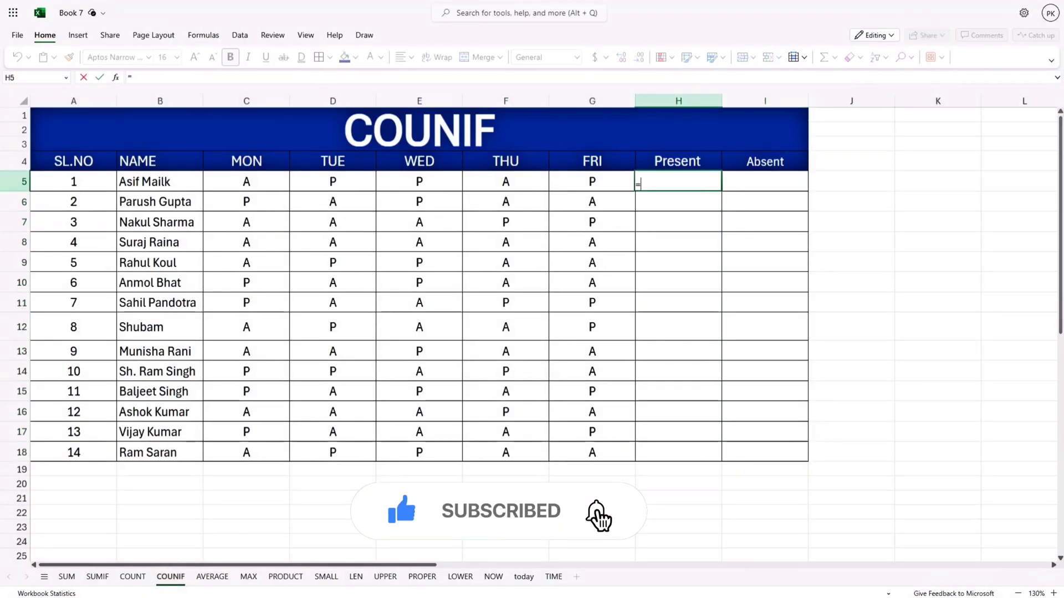
type("COUN")
key("Down")
key("Down")
key("Down")
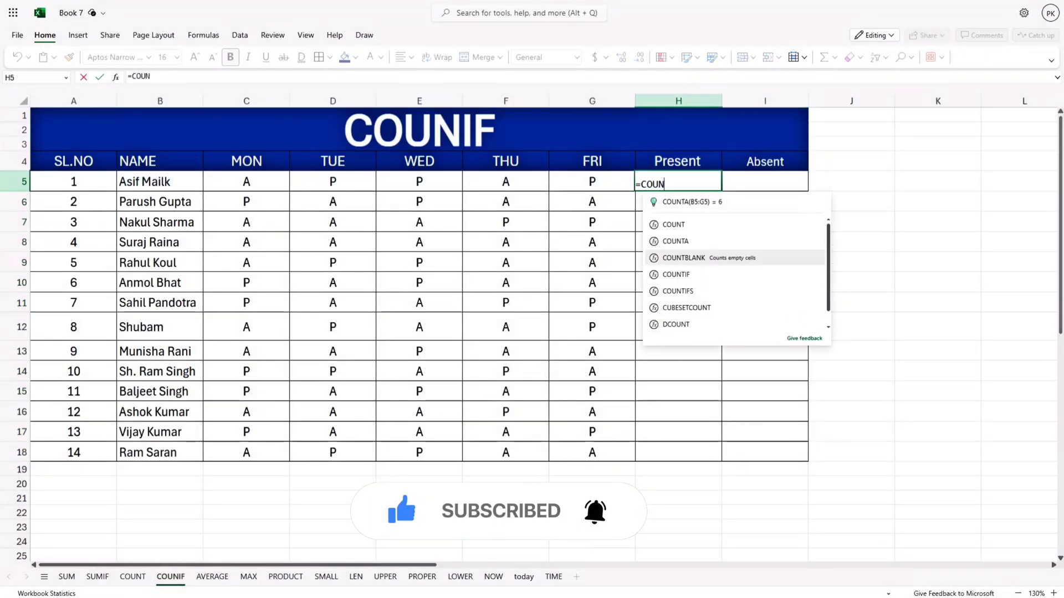
key("Down")
key("Tab")
left_click_drag(247, 181, 592, 181)
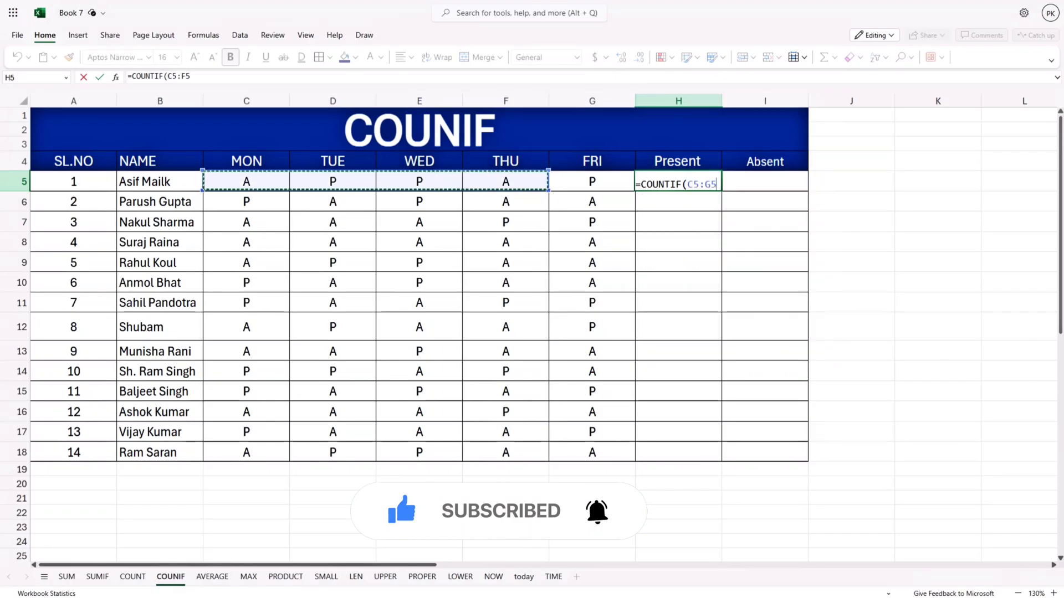
type(",\"P\"")
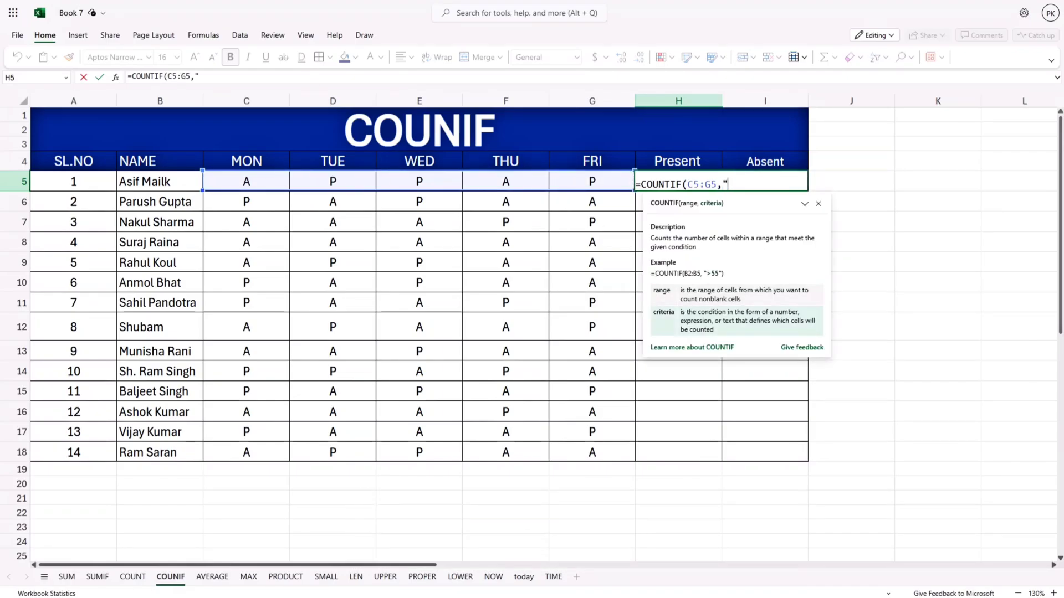
type(")")
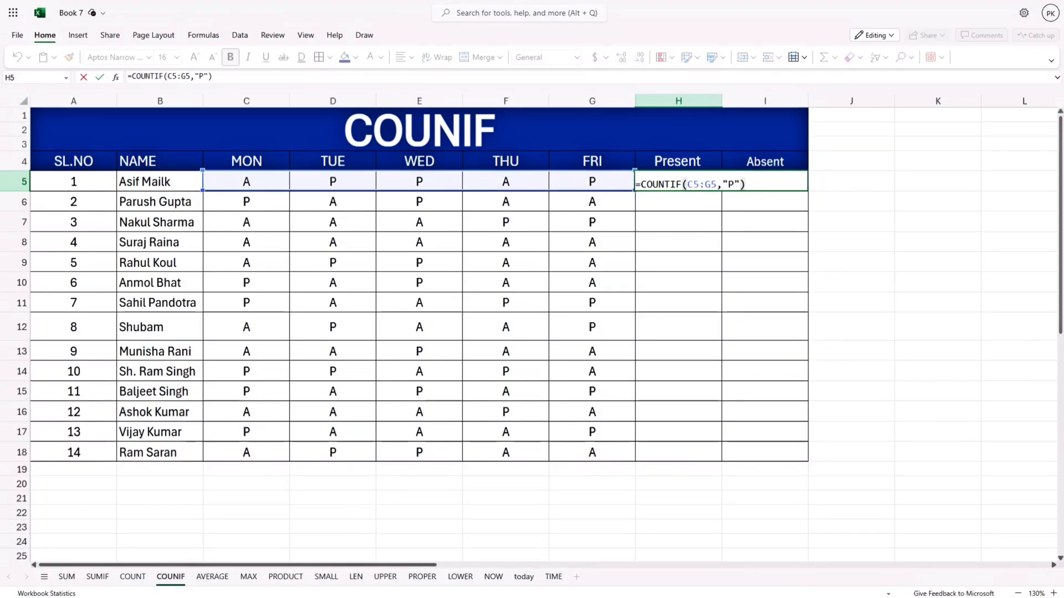
key("Return")
key("Up")
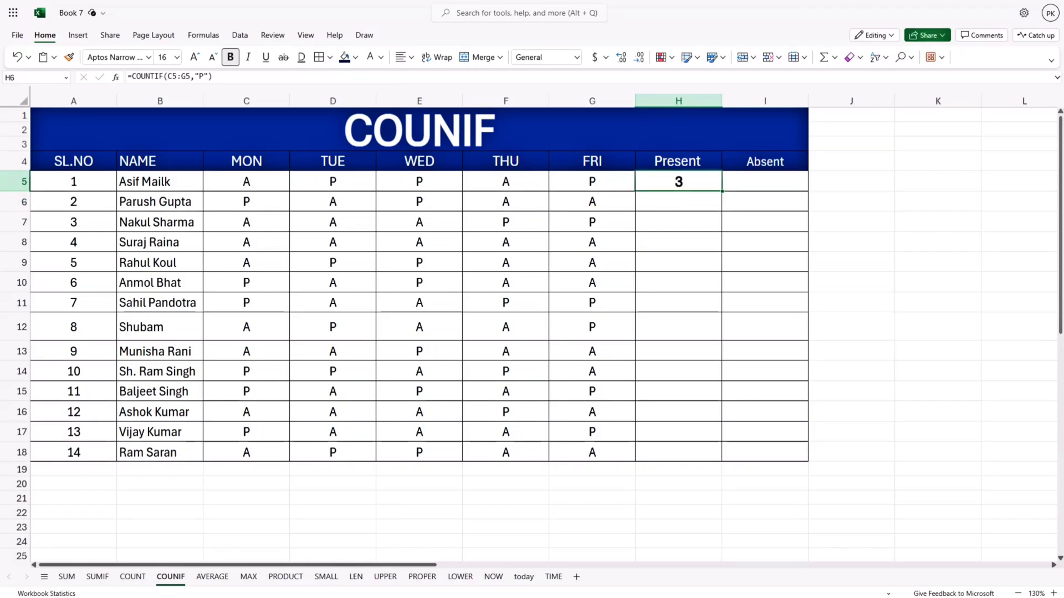
left_click_drag(721, 191, 722, 461)
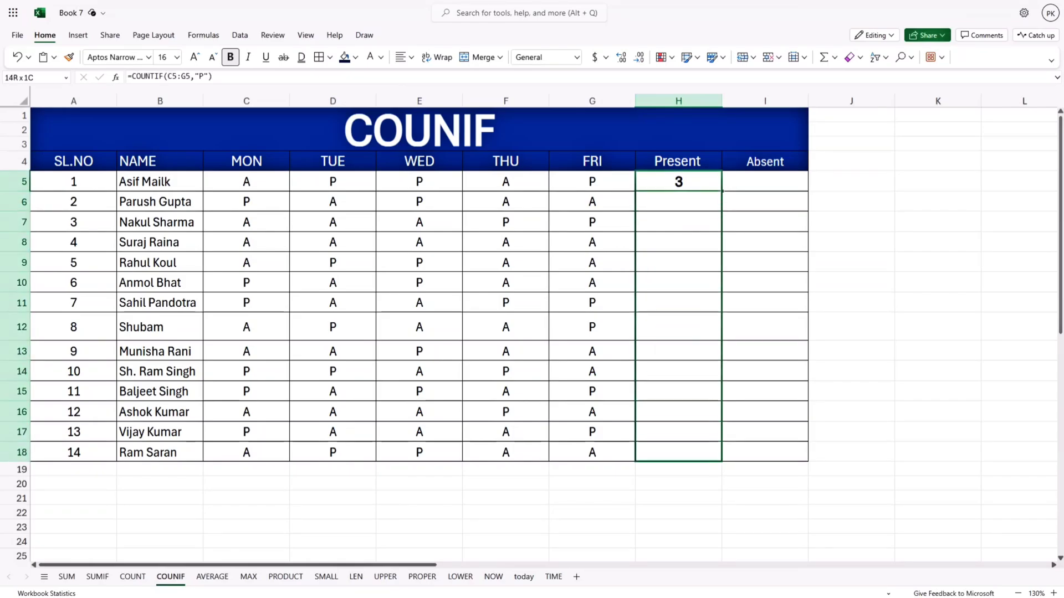
- Fill I5:I18 with =COUNTIF(C5:G5,"A") to count each student's absent days
left_click(765, 181)
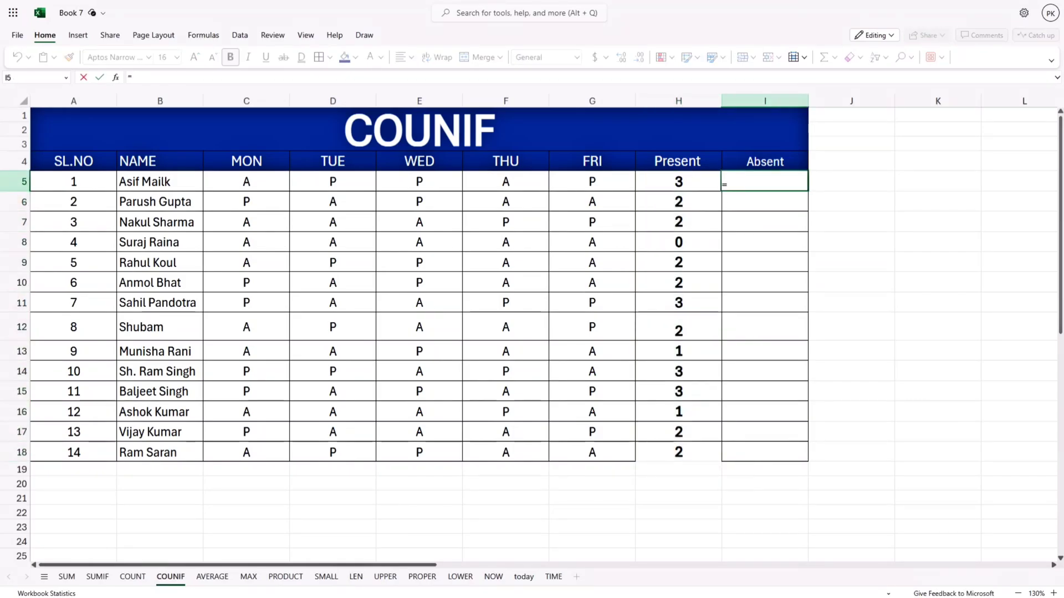
type("=COUN")
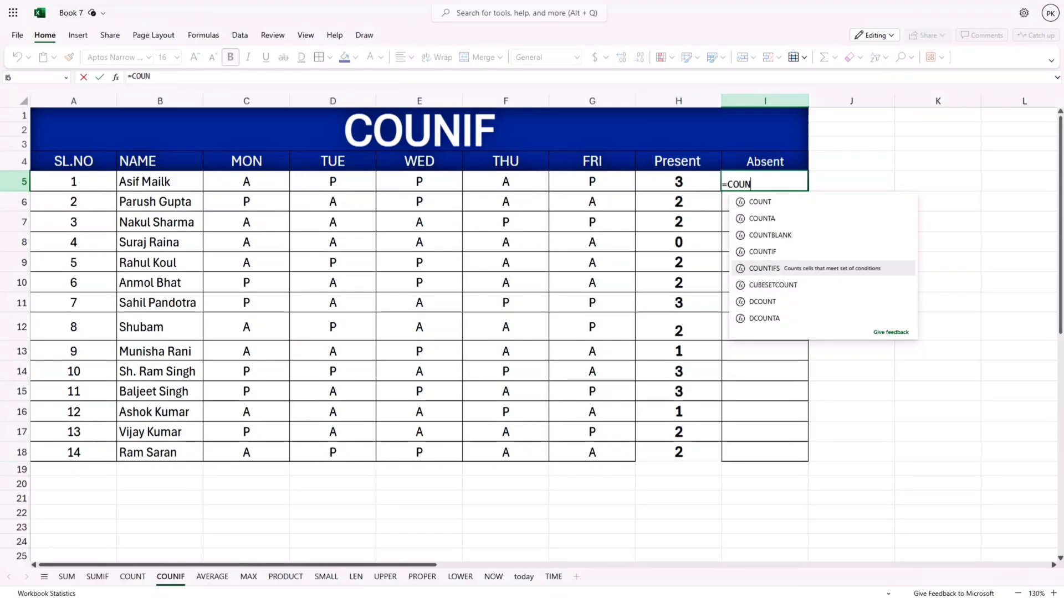
key("Tab")
left_click_drag(246, 181, 592, 181)
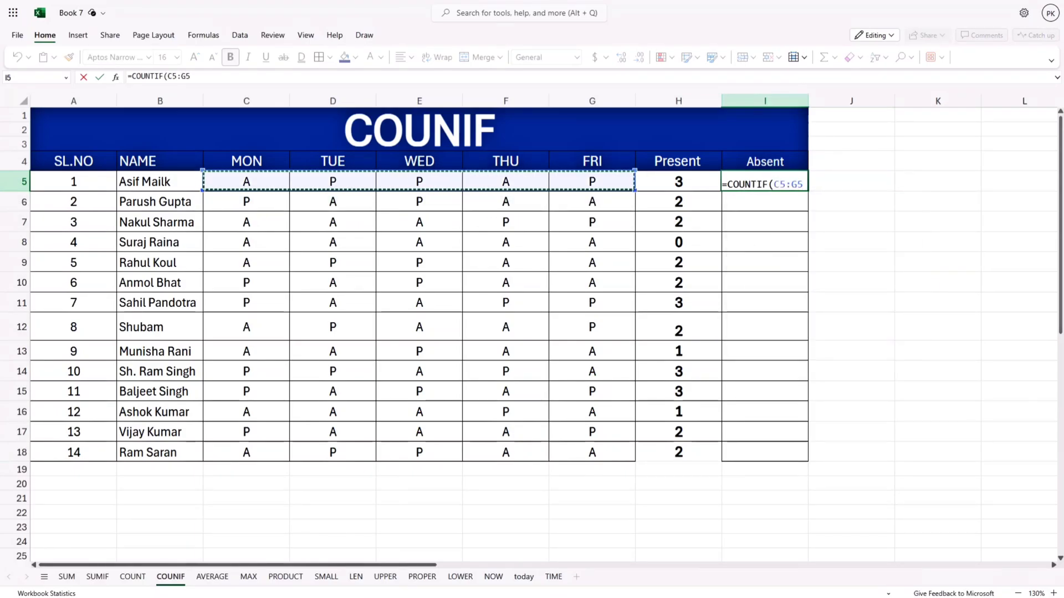
type(",\"A\"")
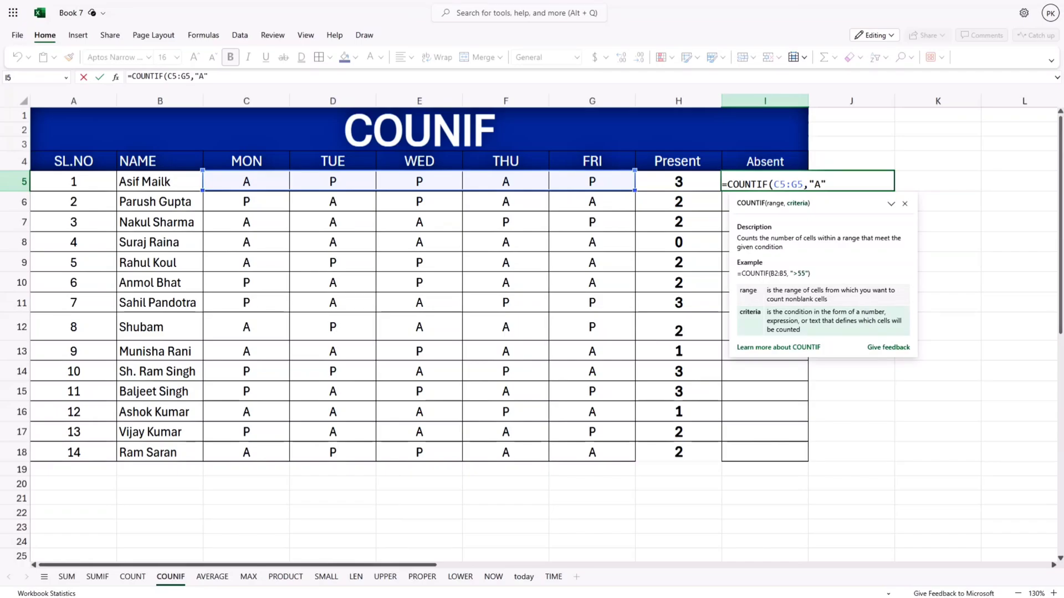
type(")")
key("ctrl+Return")
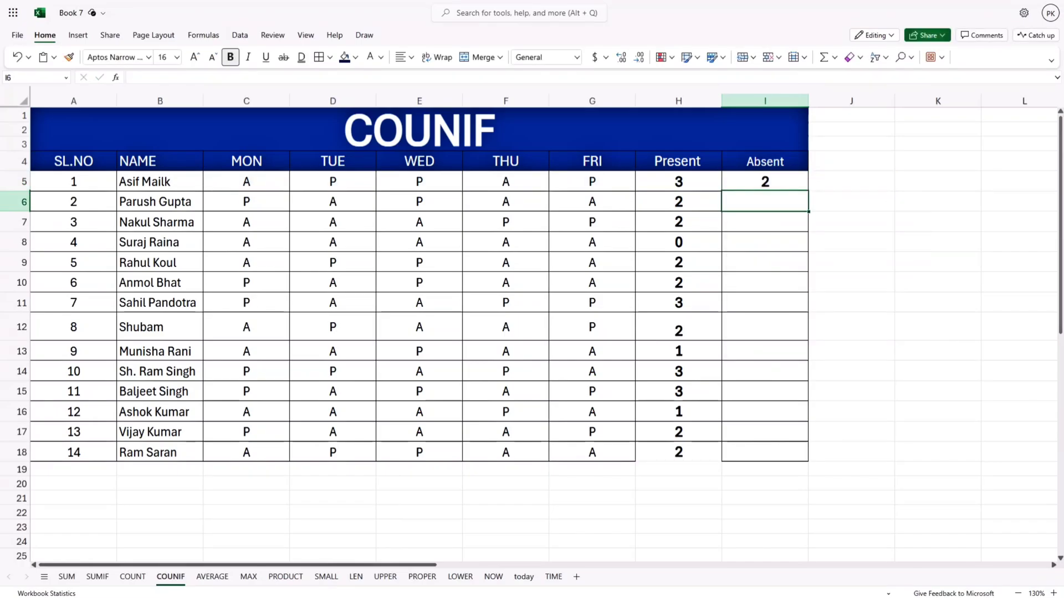
left_click_drag(808, 191, 808, 461)
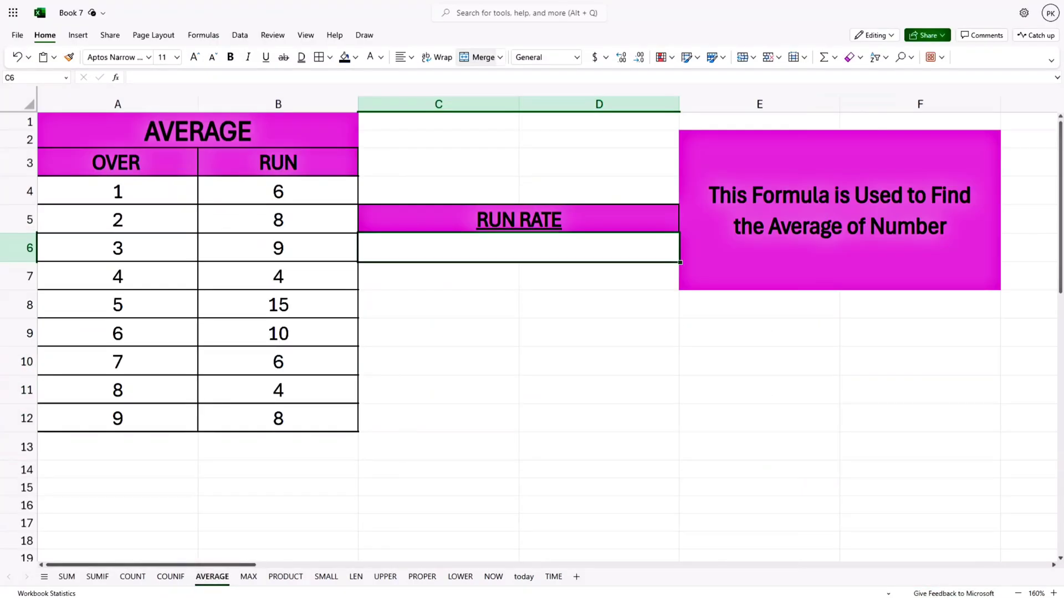
- Enter =AVERAGE(B4:B12) in C6, giving a run rate of 7.777777778
type("=")
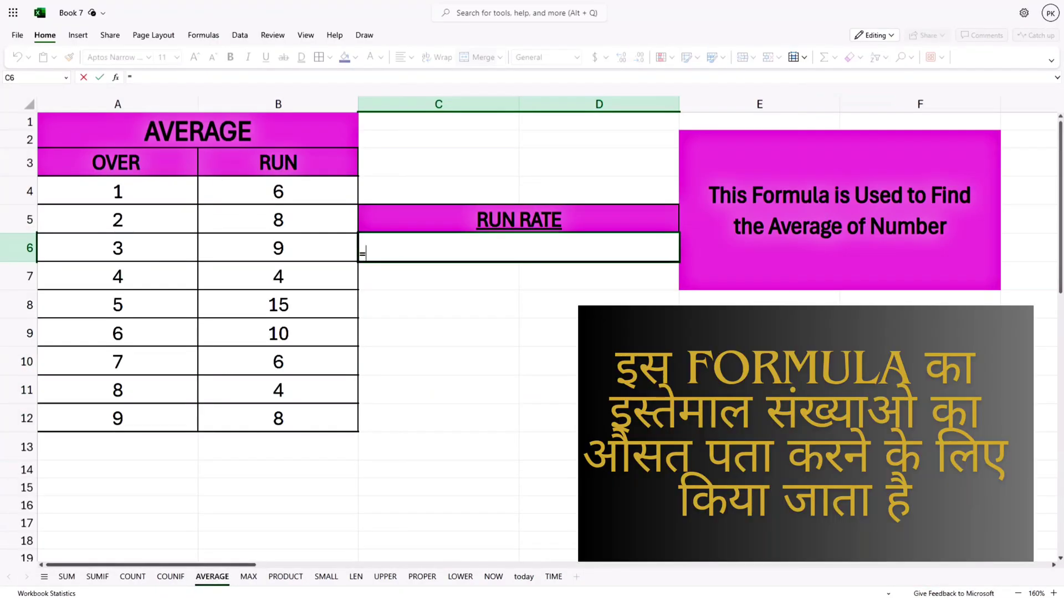
type("AVER")
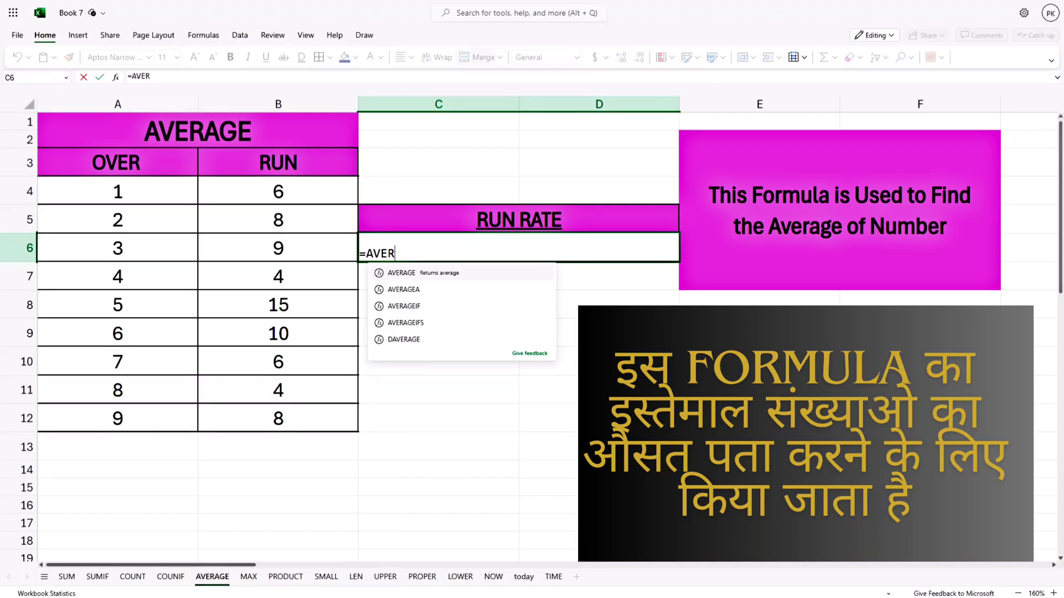
key("Tab")
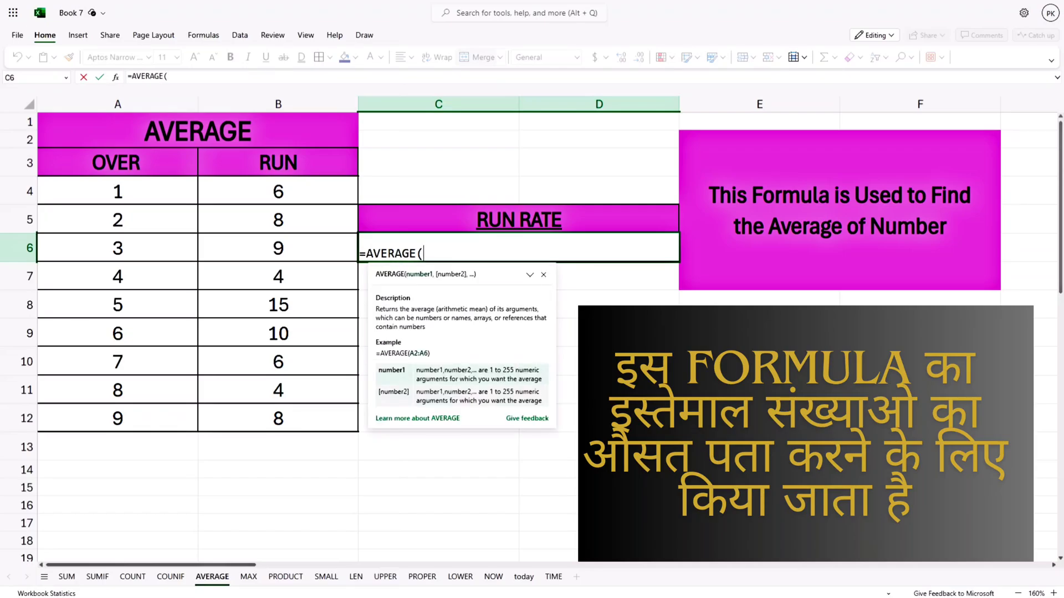
left_click_drag(279, 191, 278, 418)
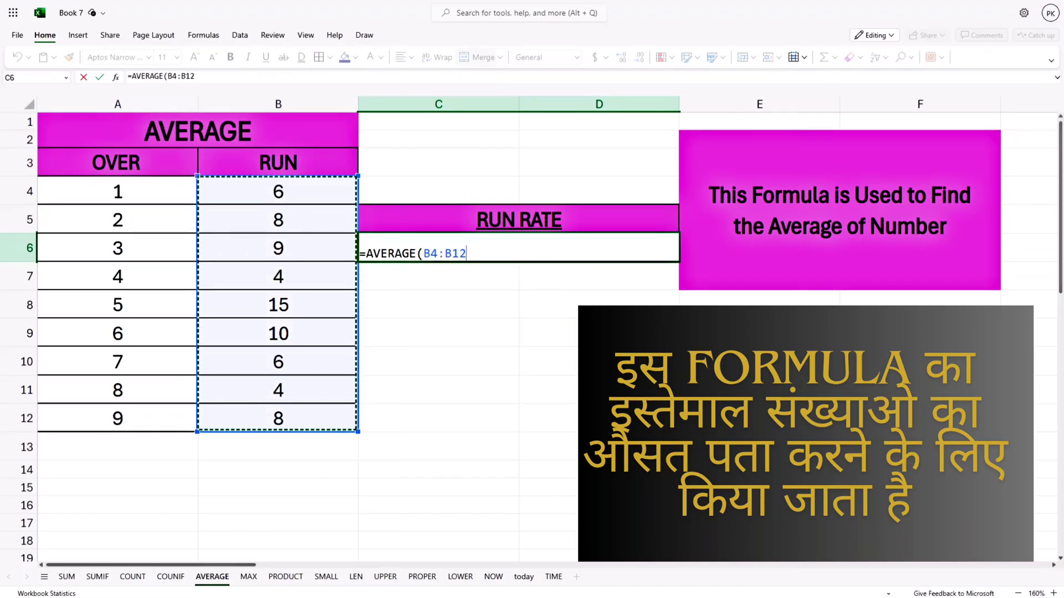
type(")")
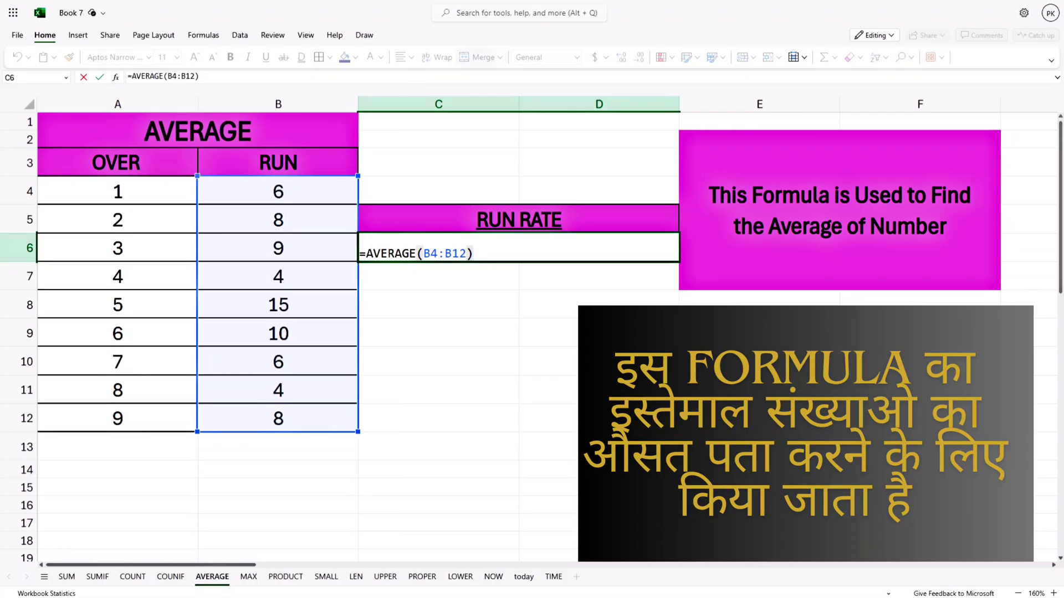
key("Return")
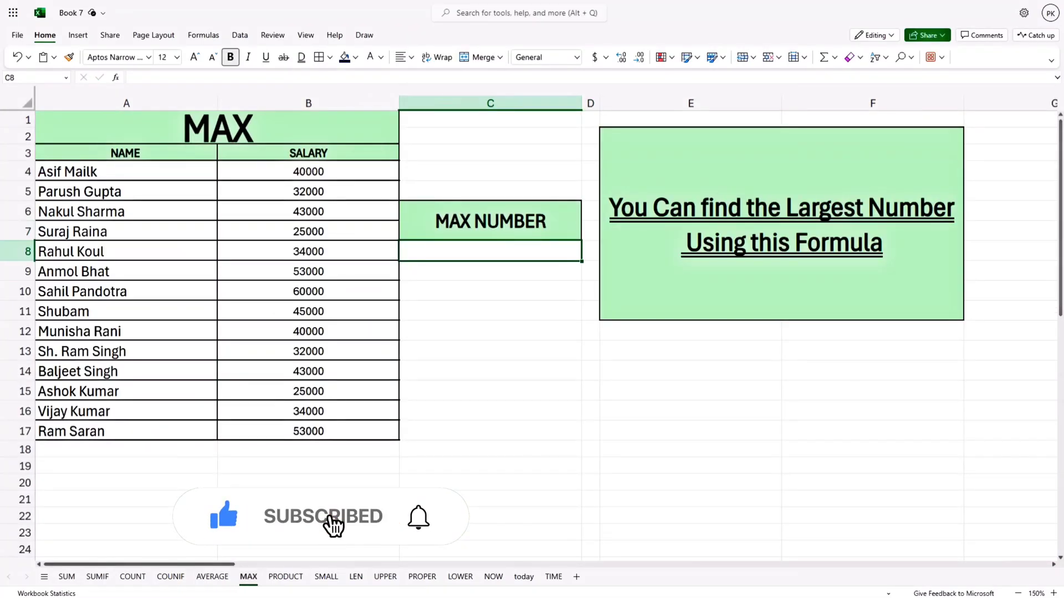
- Enter =MAX(B4:B17) in C8 to return the top salary, 60000
type("=M")
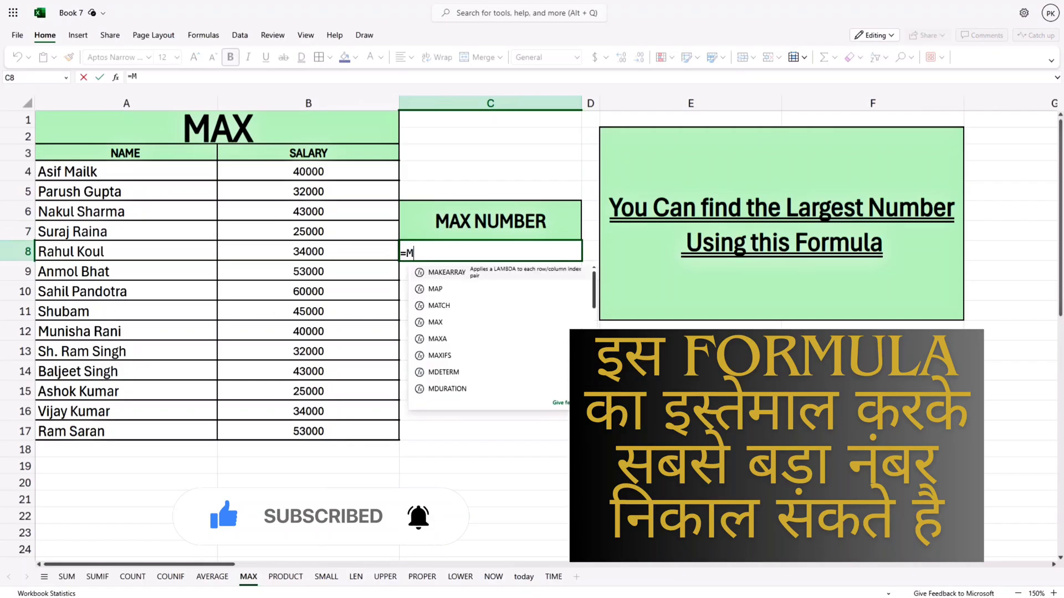
type("AX")
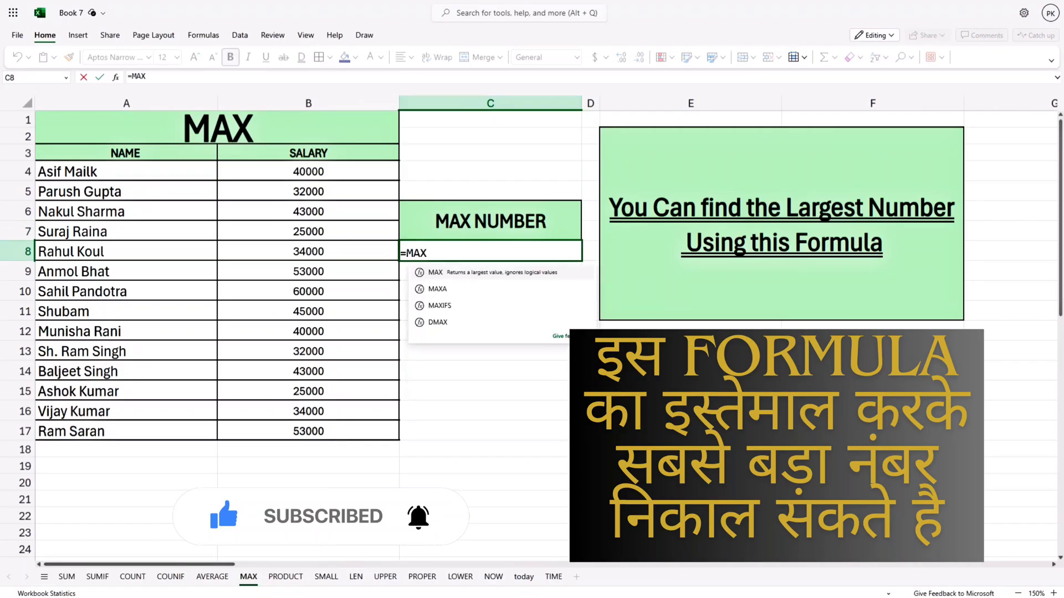
type("(")
left_click_drag(308, 172, 308, 431)
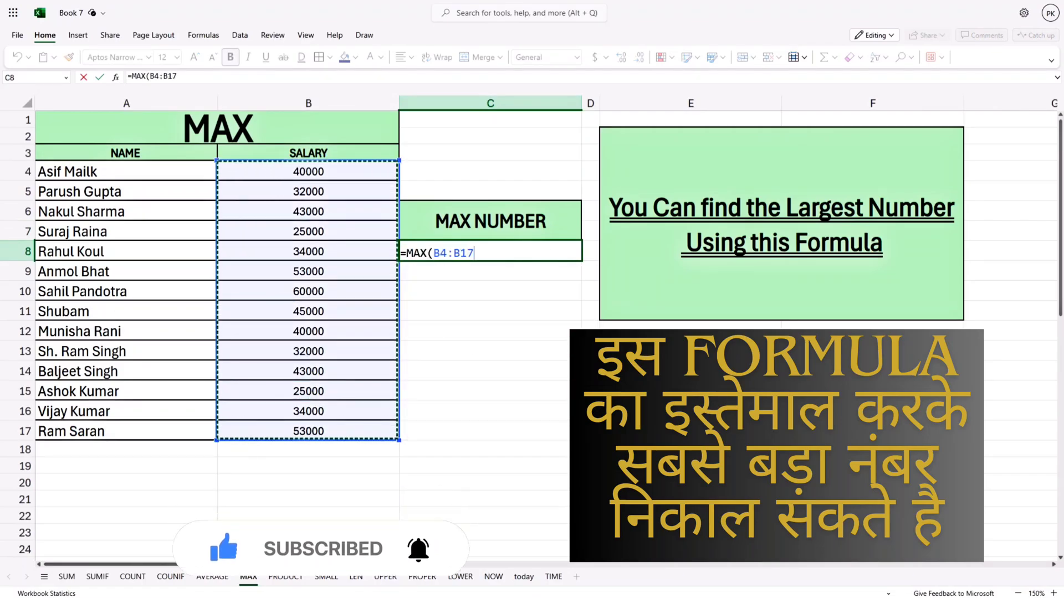
type(")")
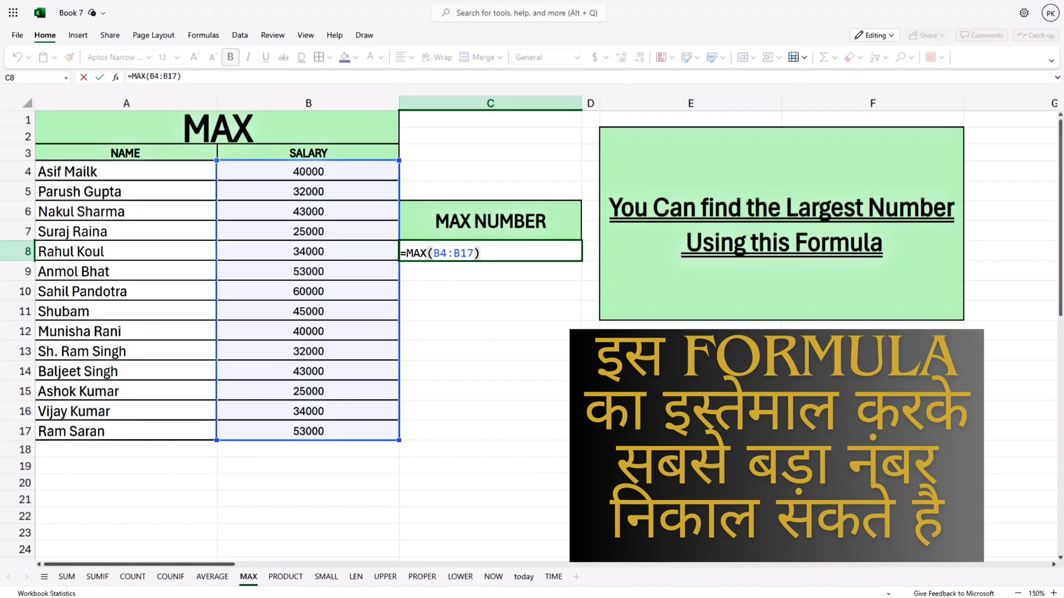
key("Return")
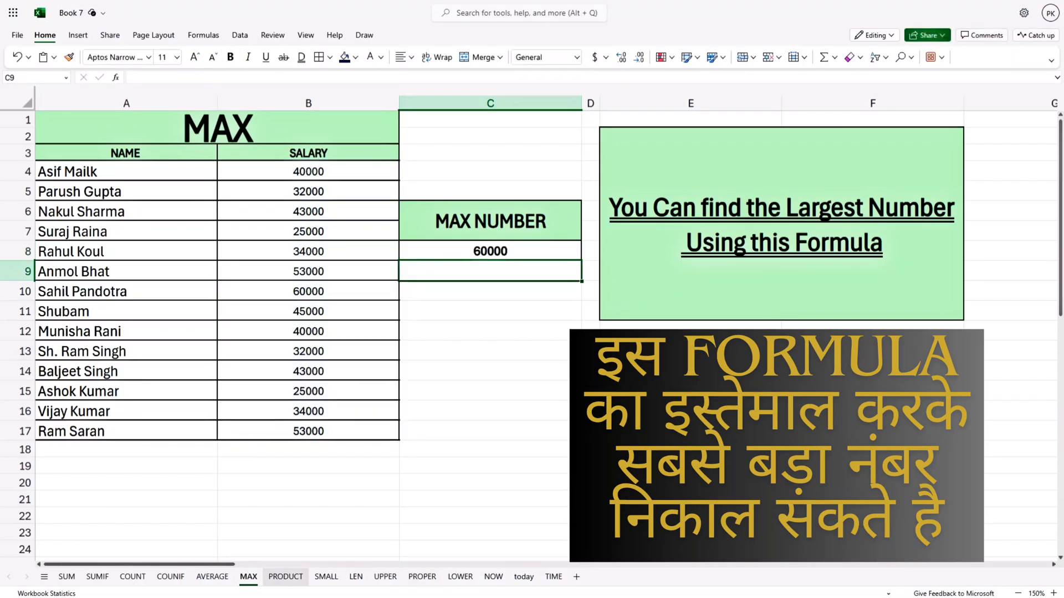
- On the PRODUCT sheet, enter =PRODUCT(B5,C5) in D5 and fill it down to D15
left_click(285, 577)
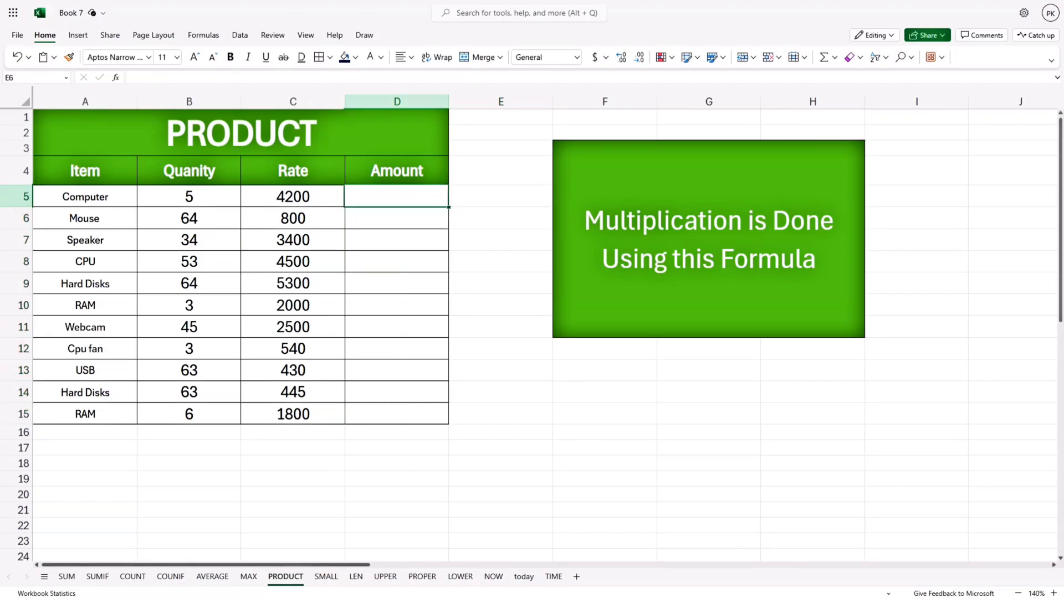
type("=P")
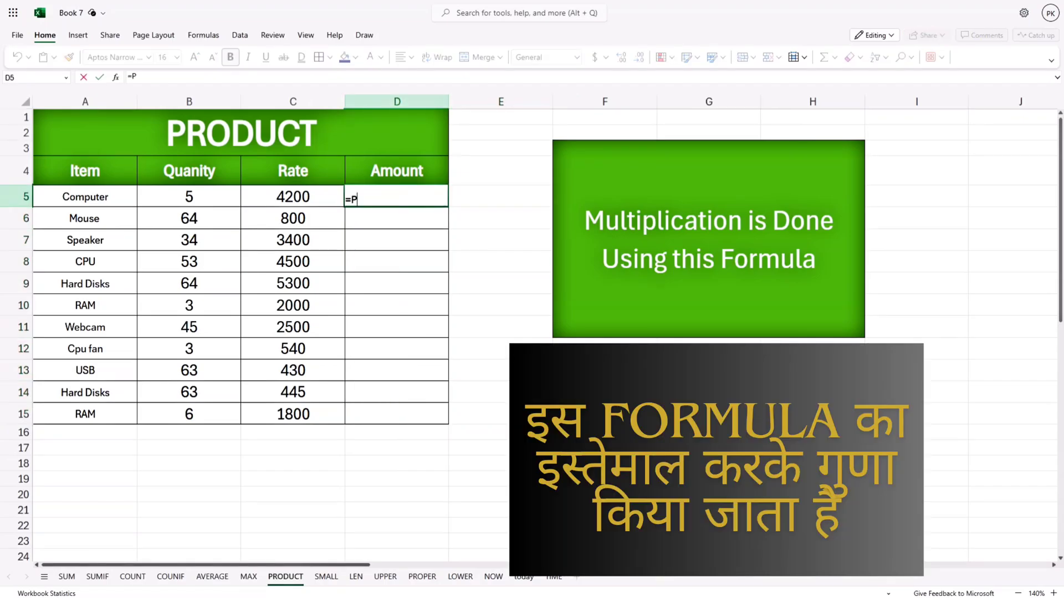
type("RO")
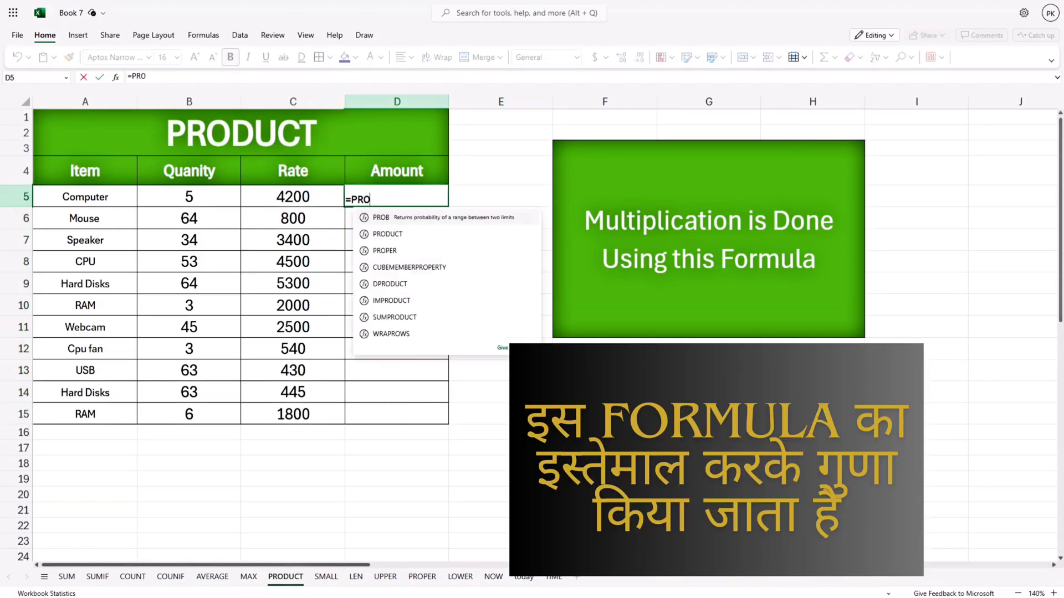
key("Down")
key("Tab")
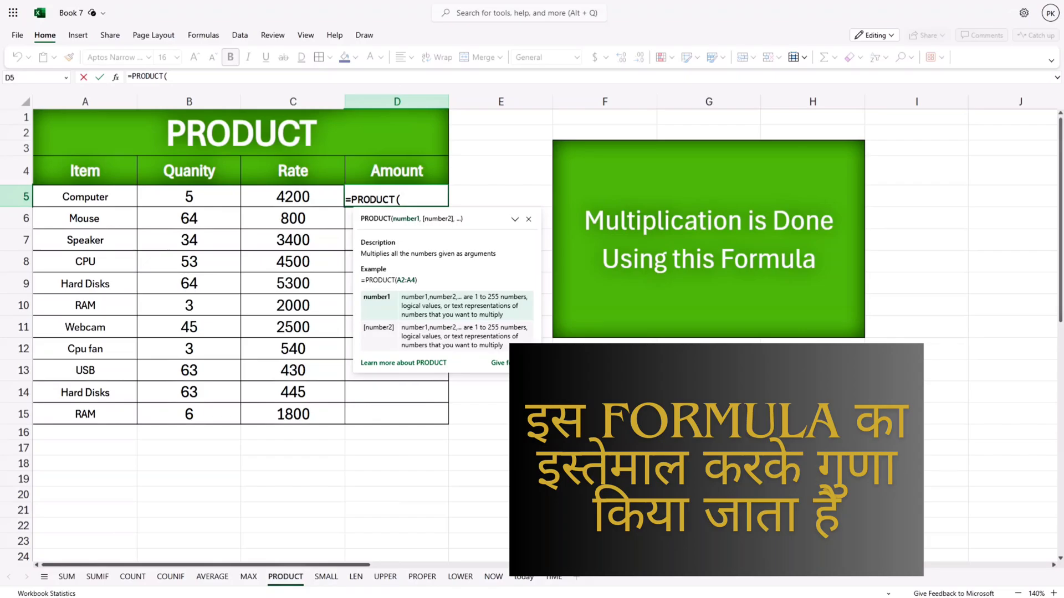
left_click(188, 197)
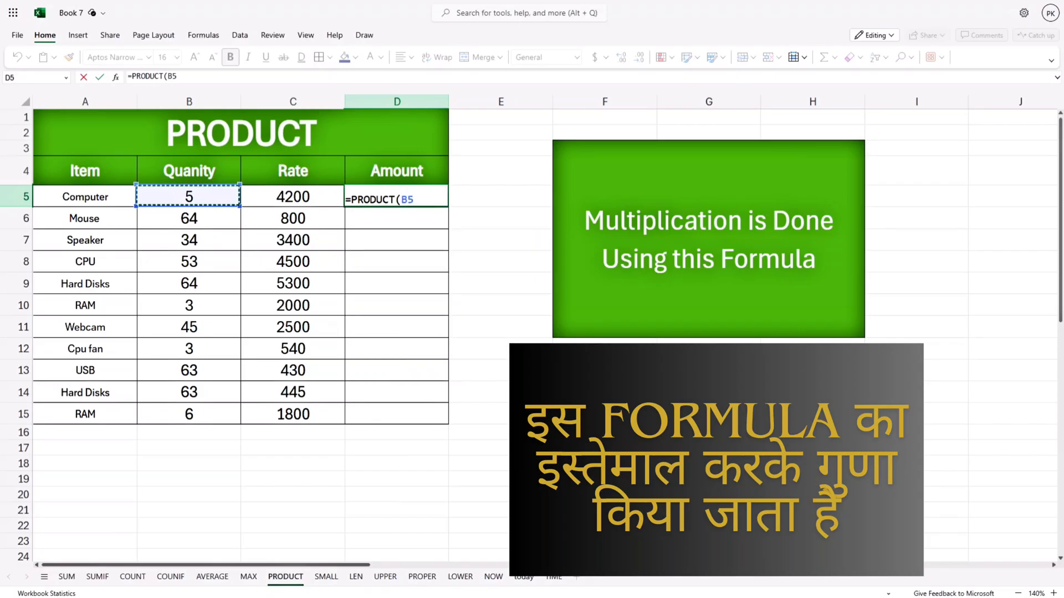
type(",")
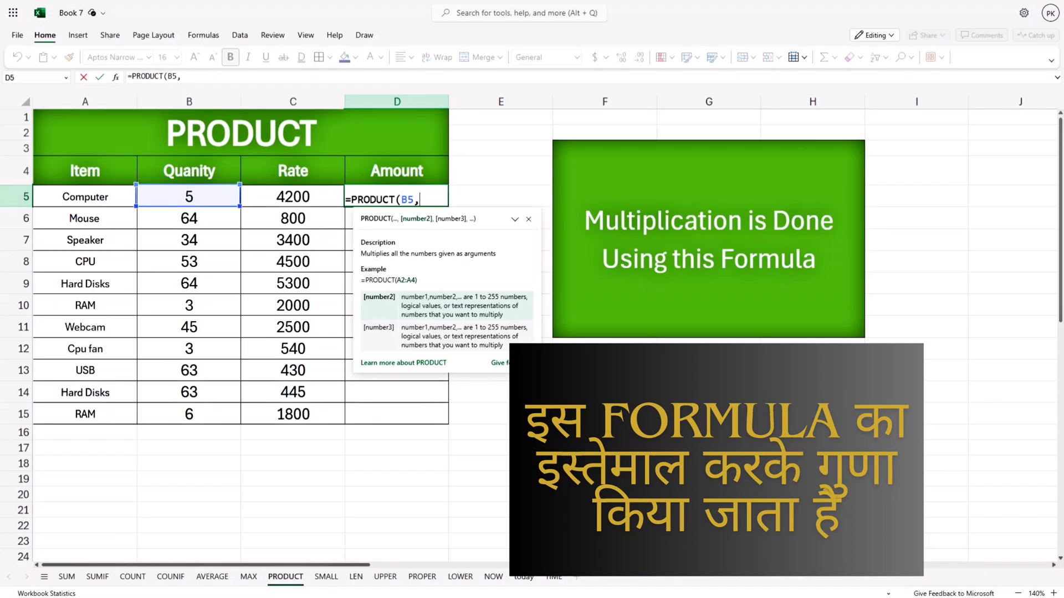
left_click(292, 197)
type(")")
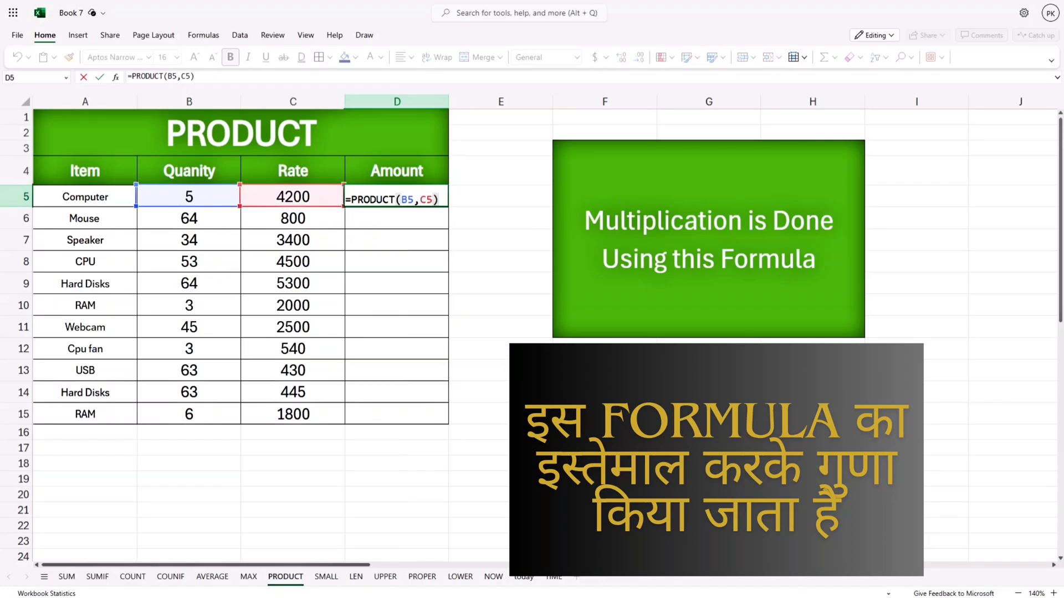
key("ctrl+Return")
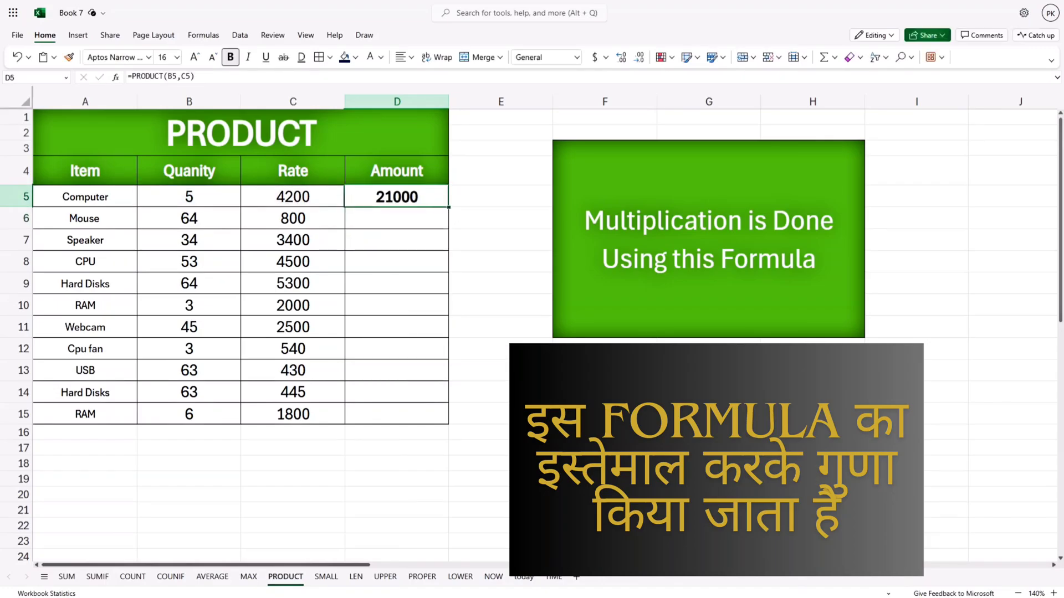
left_click_drag(397, 196, 396, 414)
key("ctrl+d")
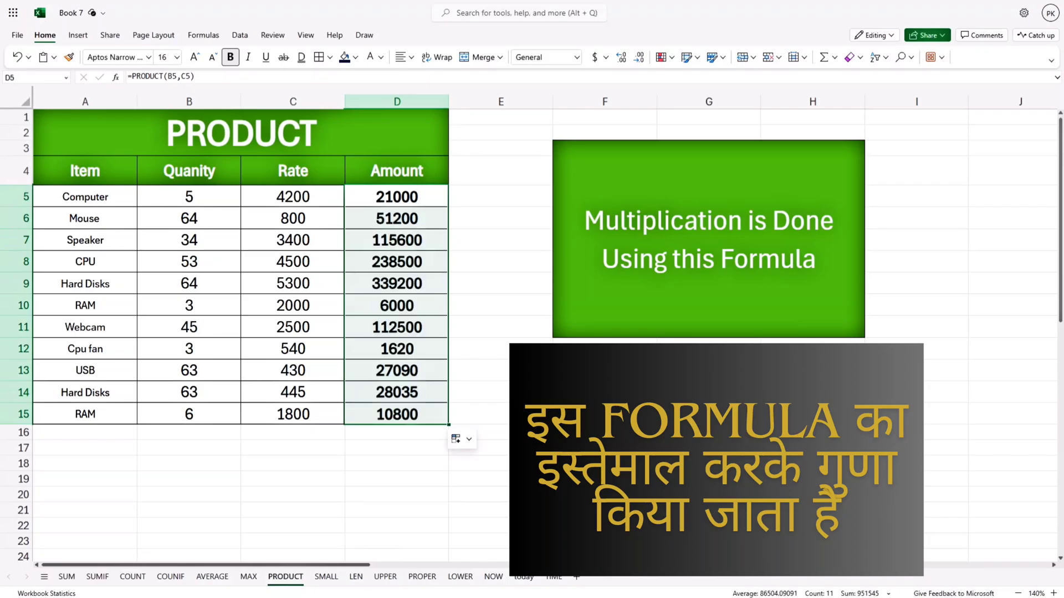
left_click(500, 327)
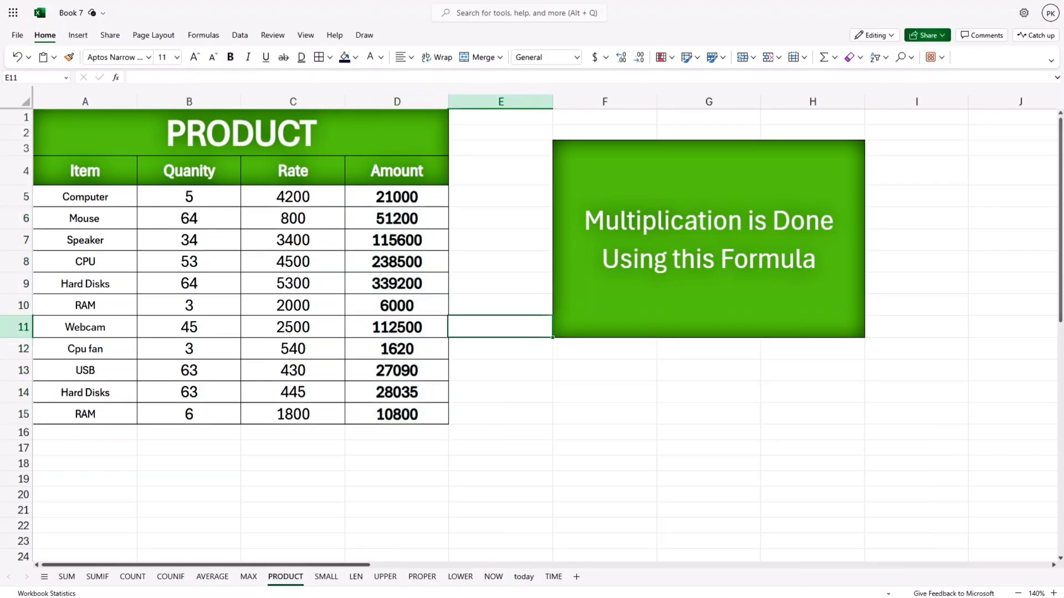
- On the SMALL sheet, enter =SMALL(B5:B18,1) in D7, returning 25000
left_click(326, 576)
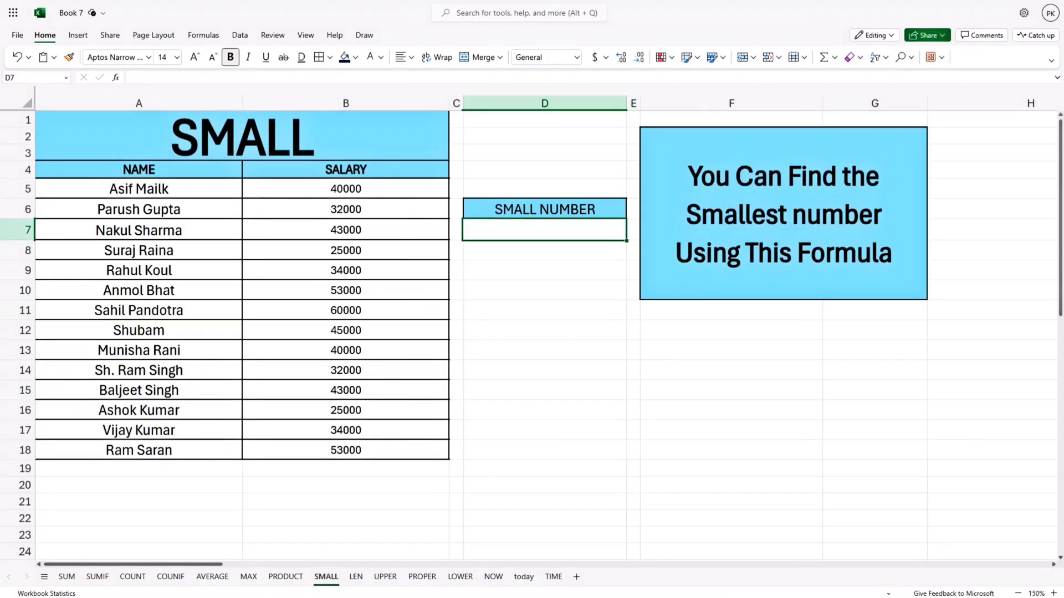
type("=S")
type("MA")
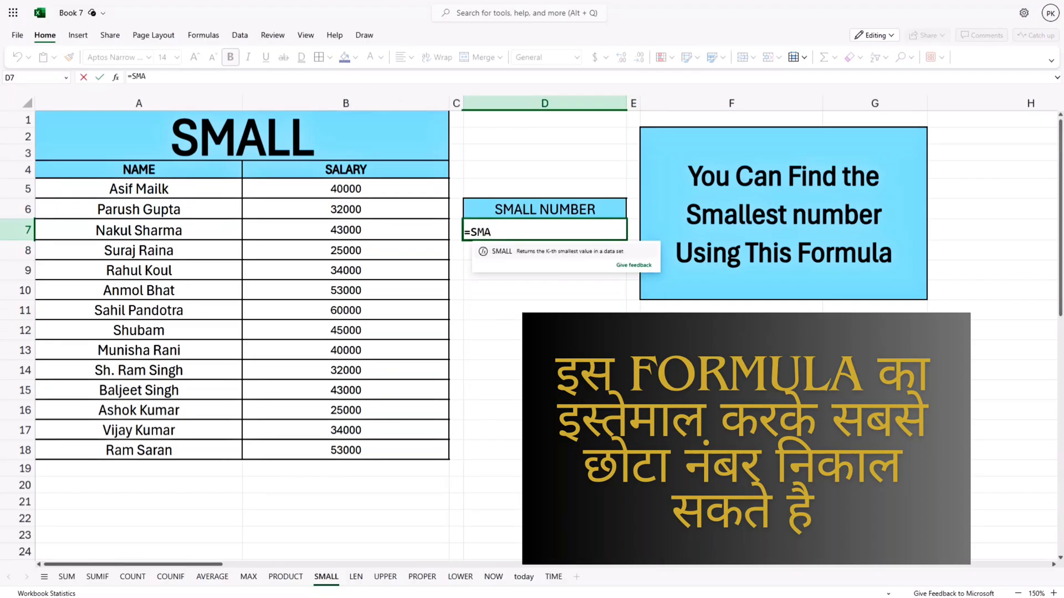
key("Tab")
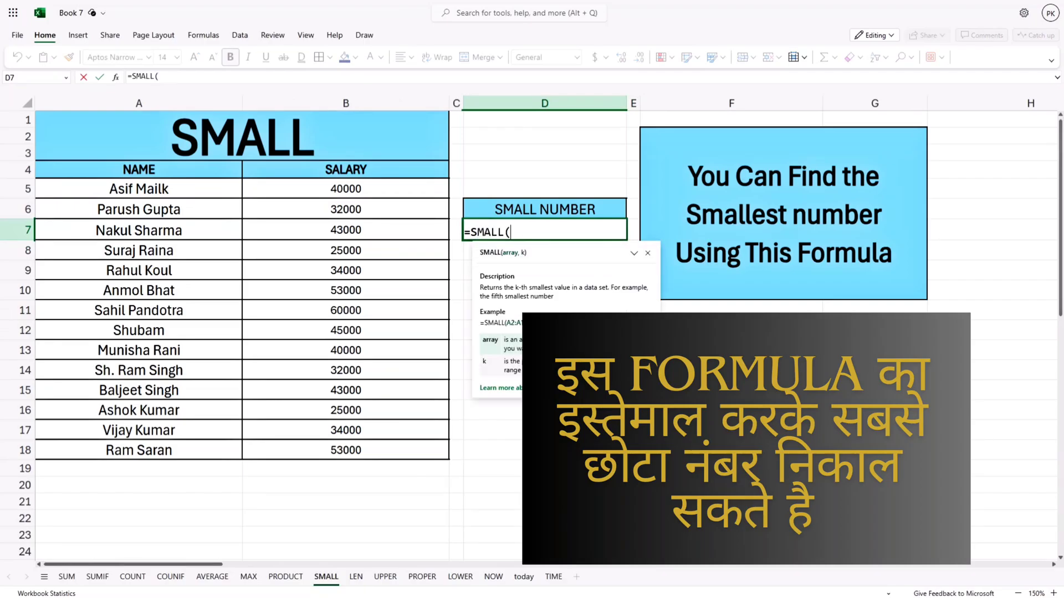
left_click_drag(346, 188, 345, 449)
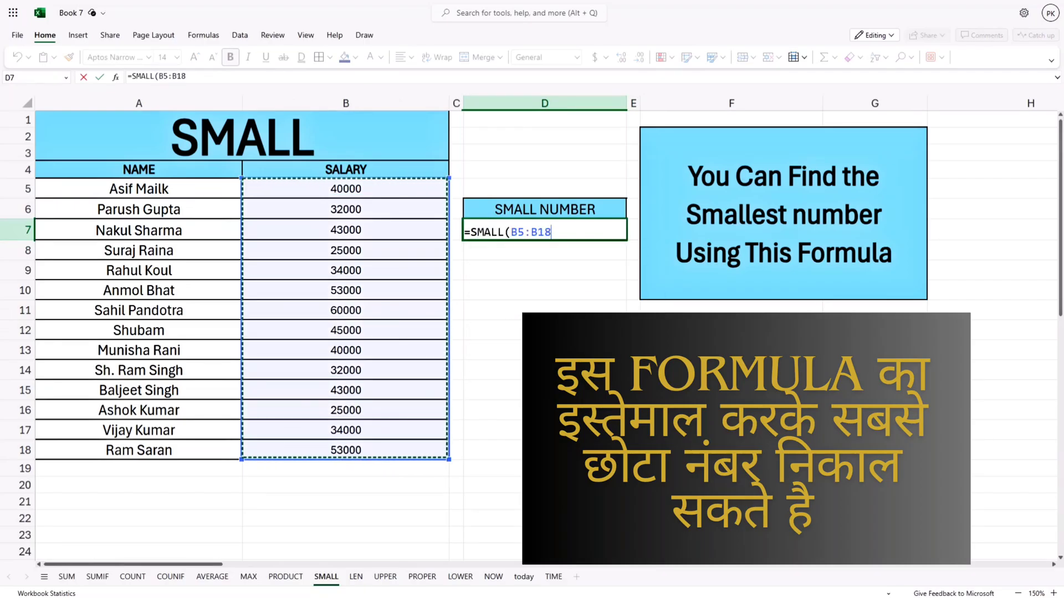
type(",1")
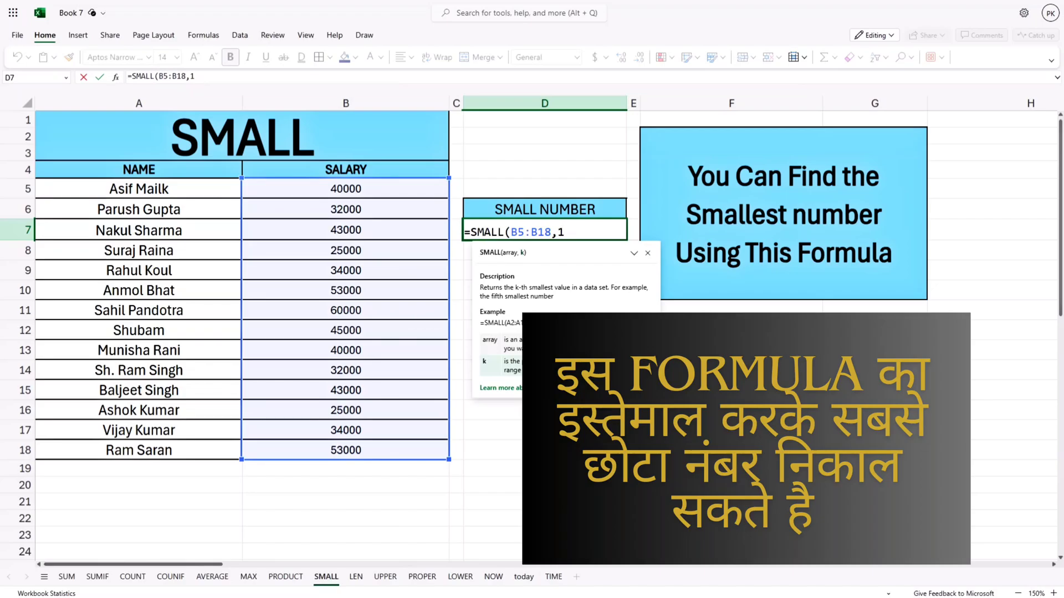
type(")")
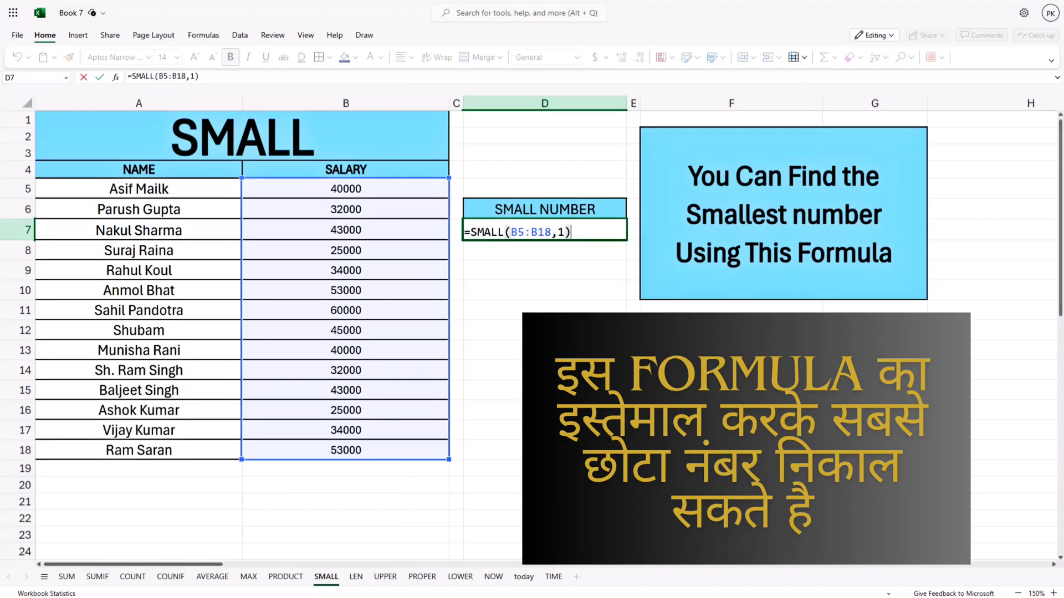
key("Return")
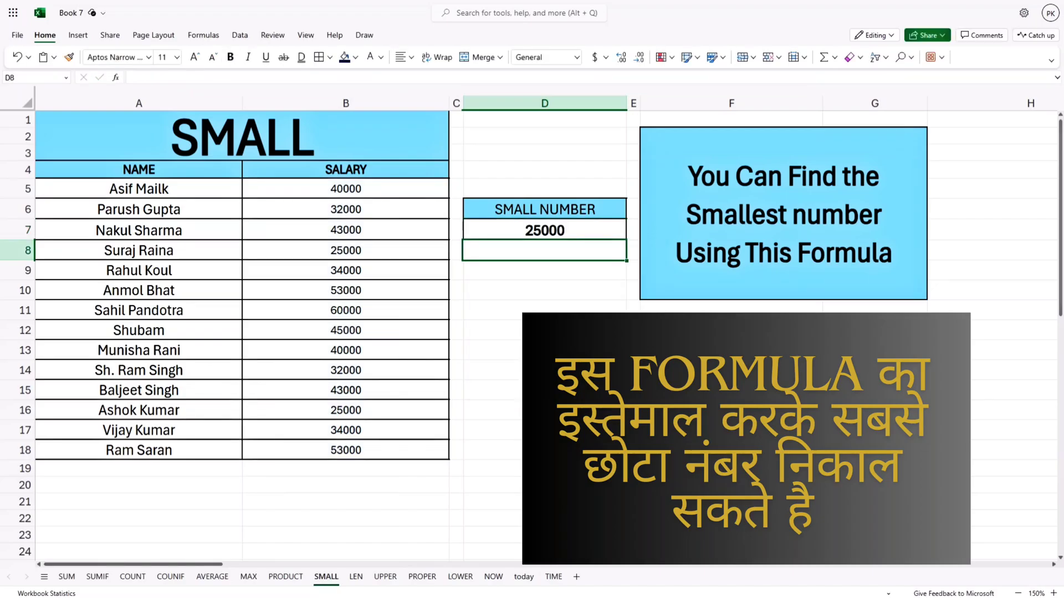
left_click(355, 577)
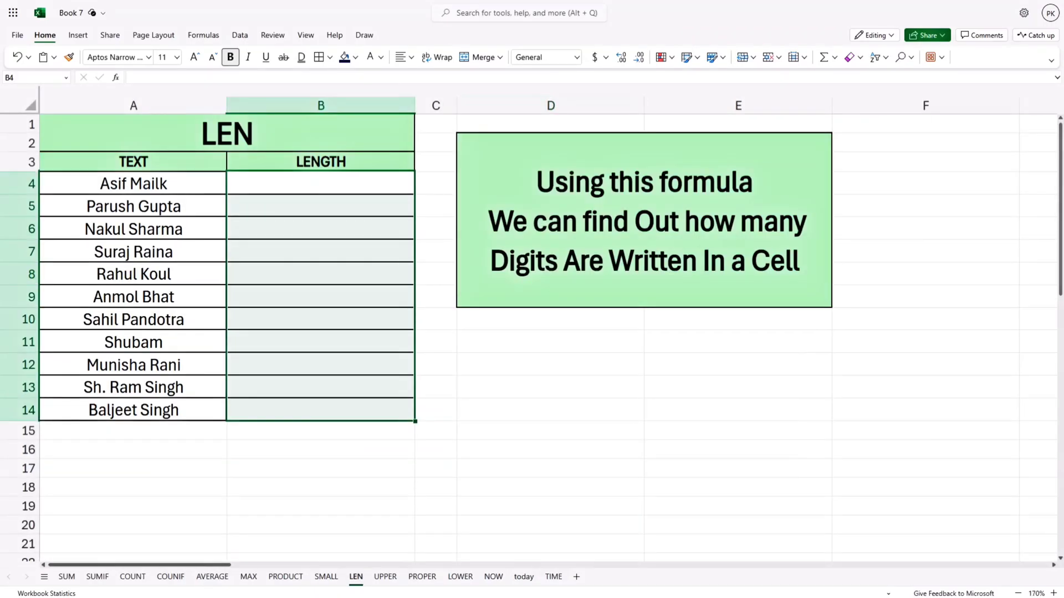
- Enter =LEN(A4) in B4 and copy it down through B14
left_click(320, 183)
type("=")
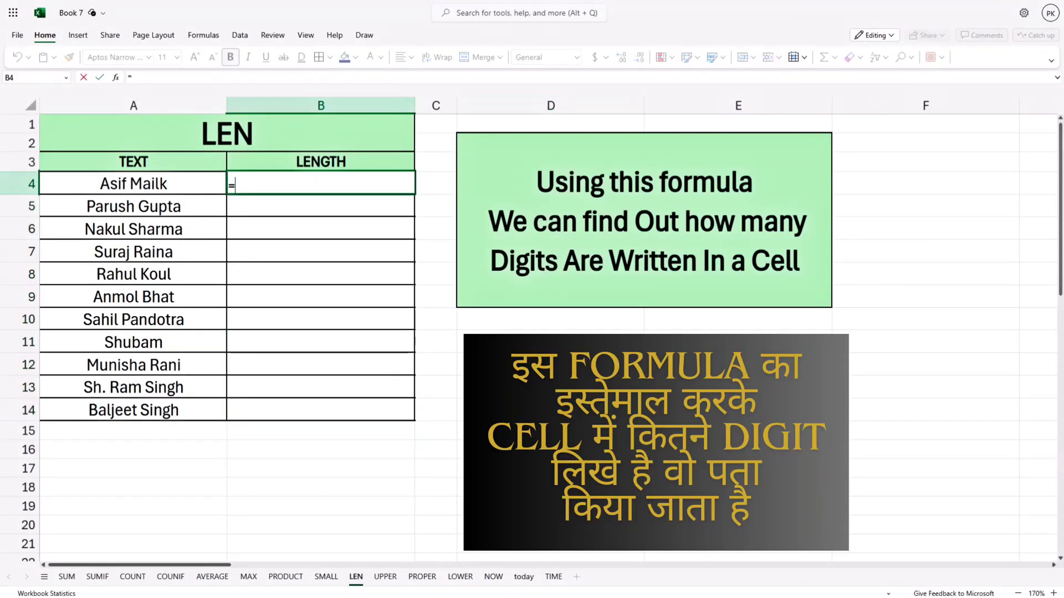
type("LEN(")
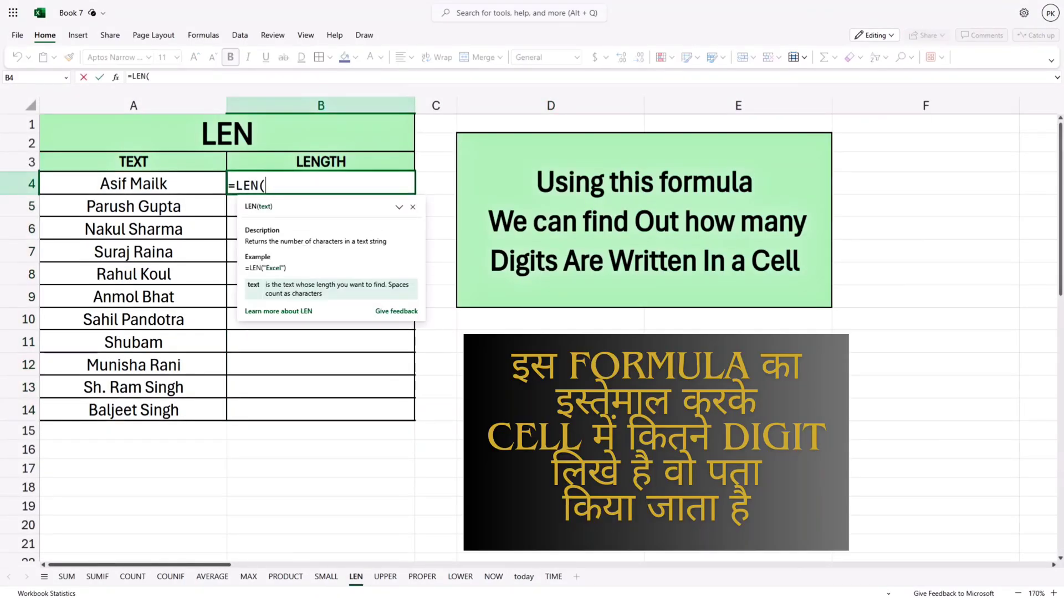
type("A4)")
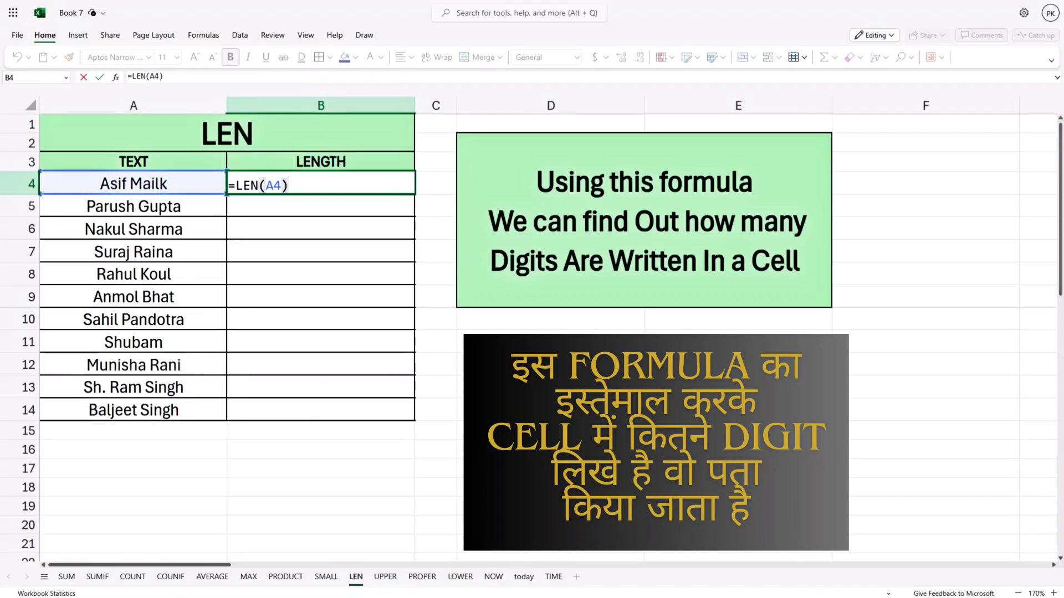
key("Return")
left_click(320, 184)
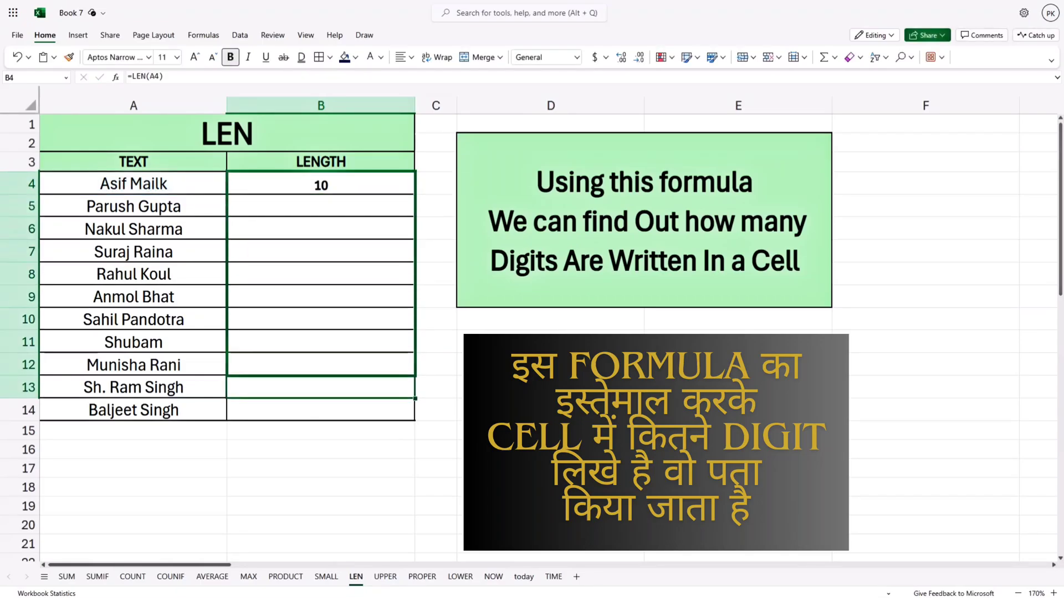
left_click_drag(414, 195, 414, 419)
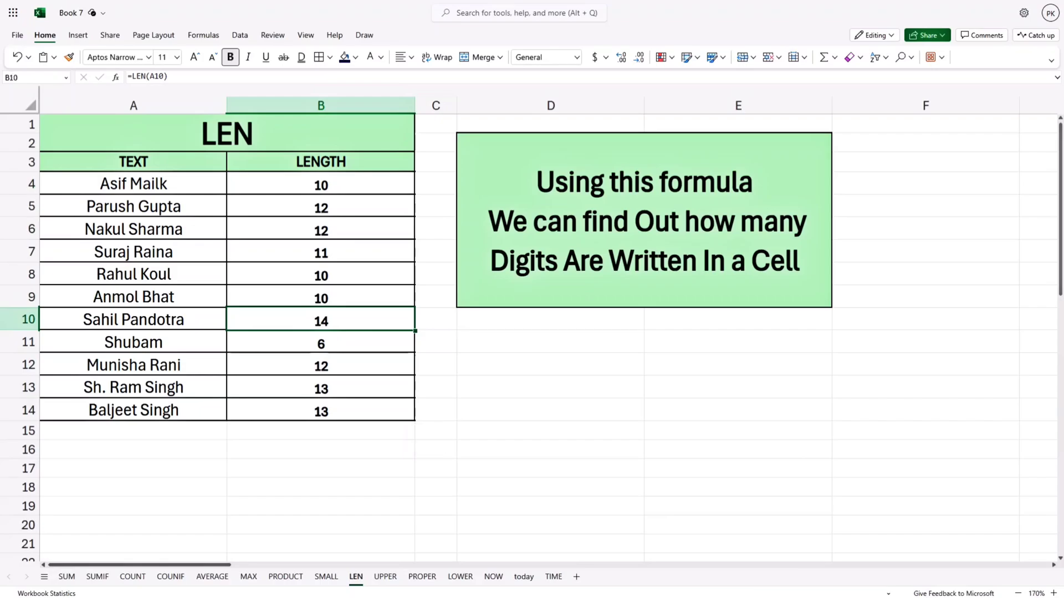
- On the UPPER sheet, enter =UPPER(A3) in B3 and fill it down to B10
left_click(385, 577)
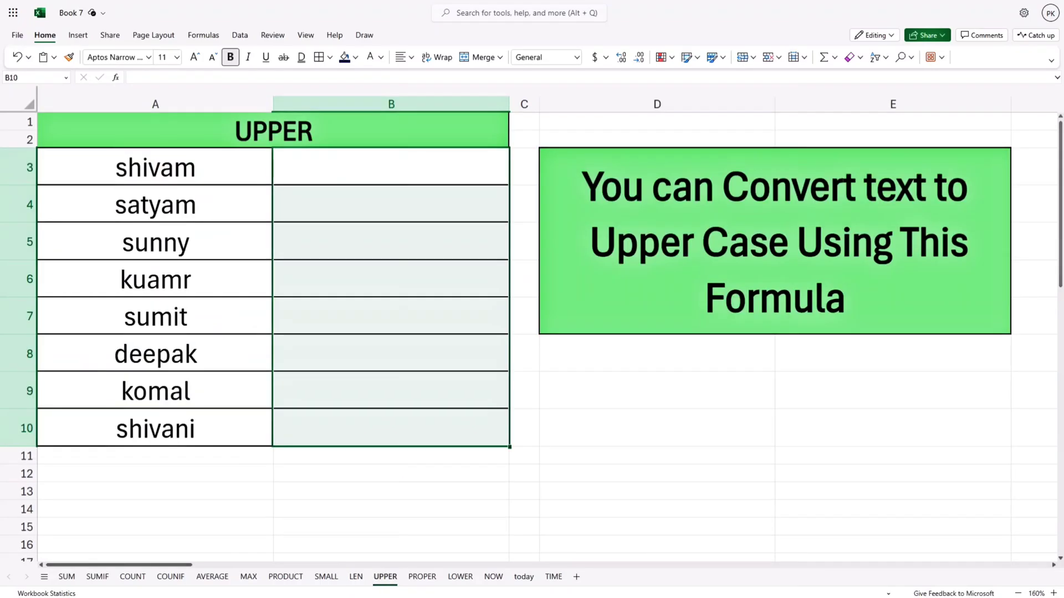
left_click(390, 166)
type("=U")
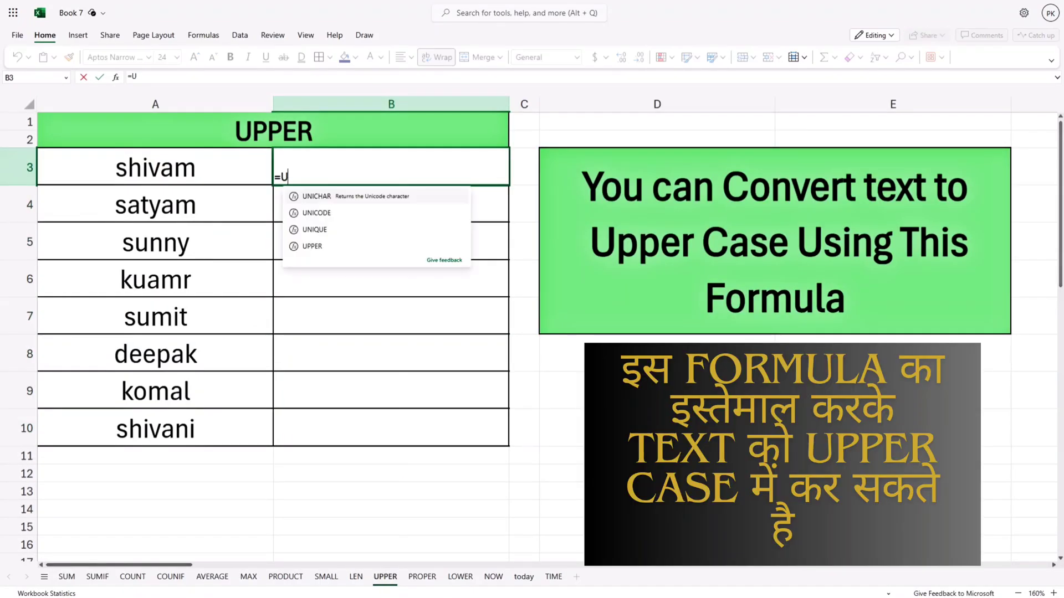
type("PP")
key("Tab")
type("A3")
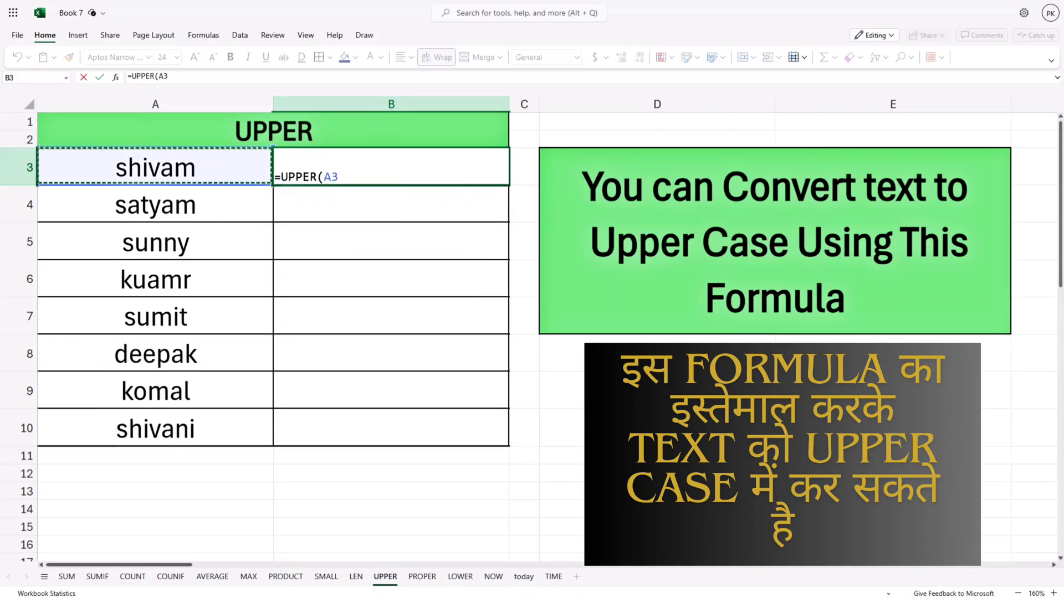
type(")")
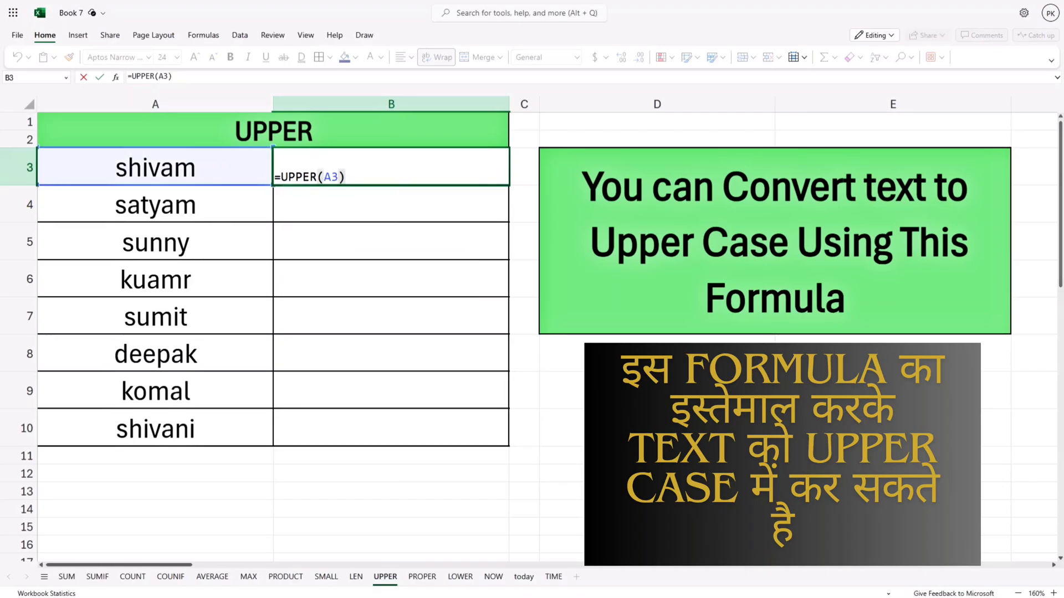
key("Return")
key("Up")
key("shift+Down")
key("shift+Down")
key("shift+Down")
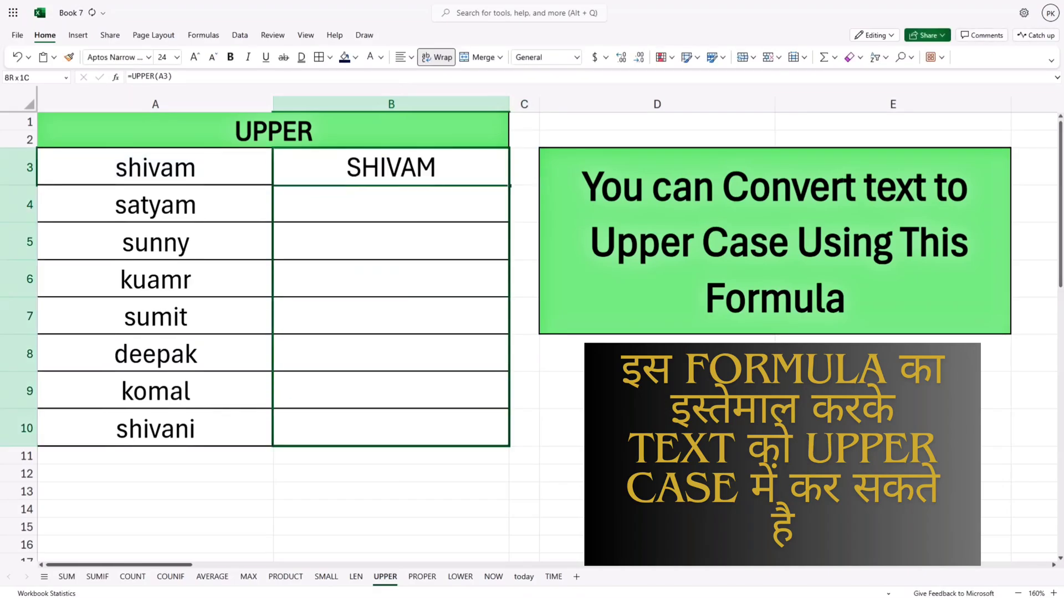
key("ctrl+d")
left_click(560, 442)
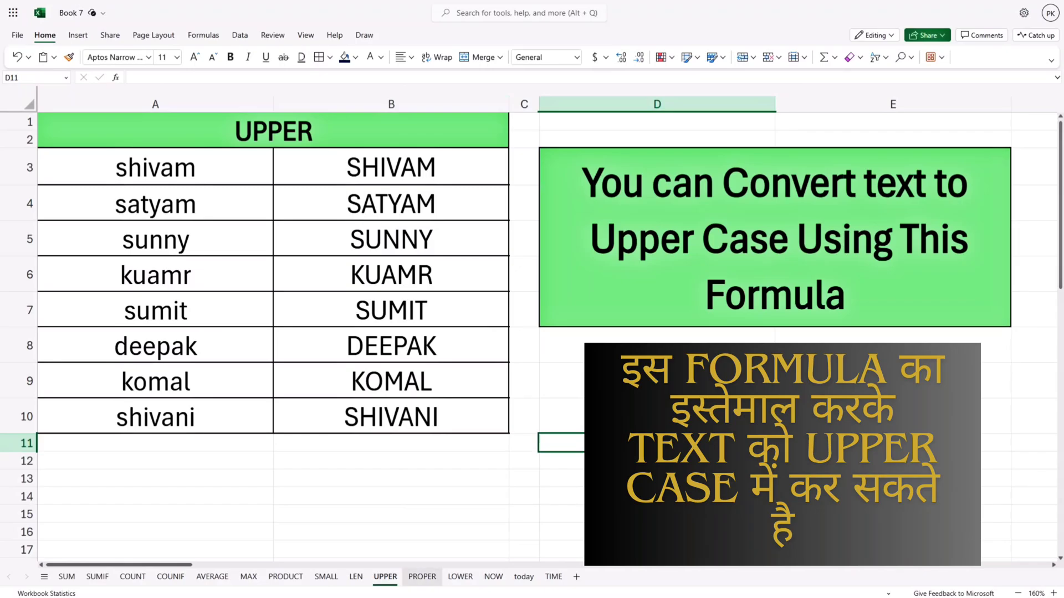
- Enter =PROPER(A3) in B3 and fill it down to B10 for proper-case names like Shivam, Deepak
left_click(267, 165)
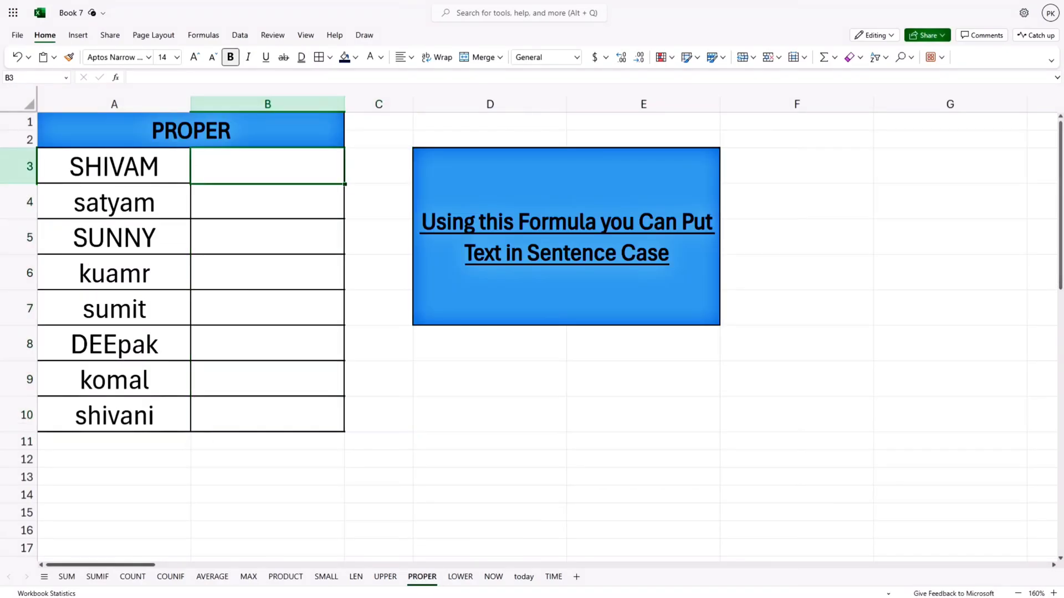
type("=PR")
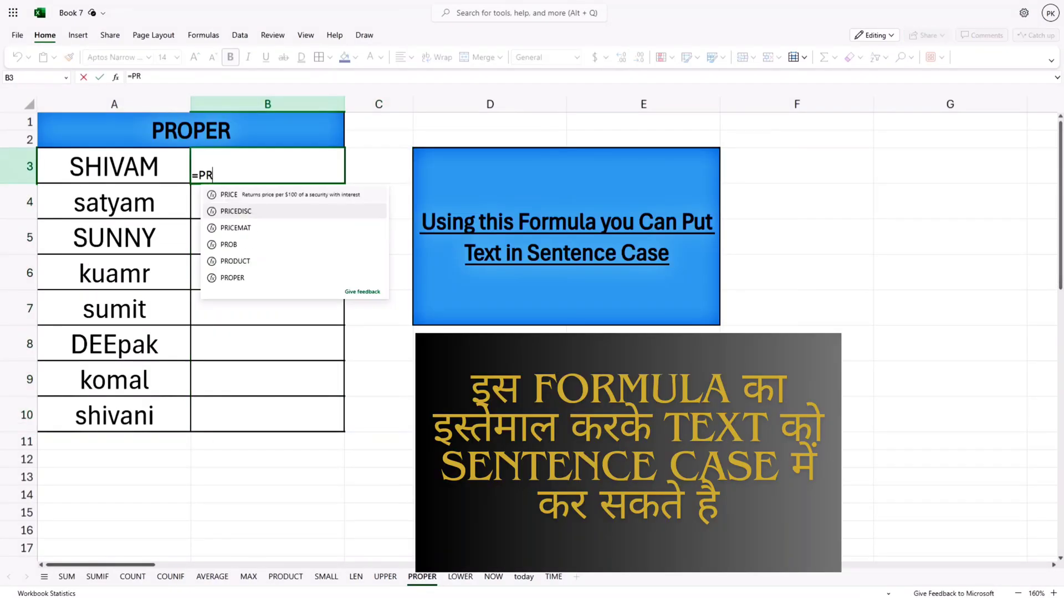
type("O")
left_click(232, 228)
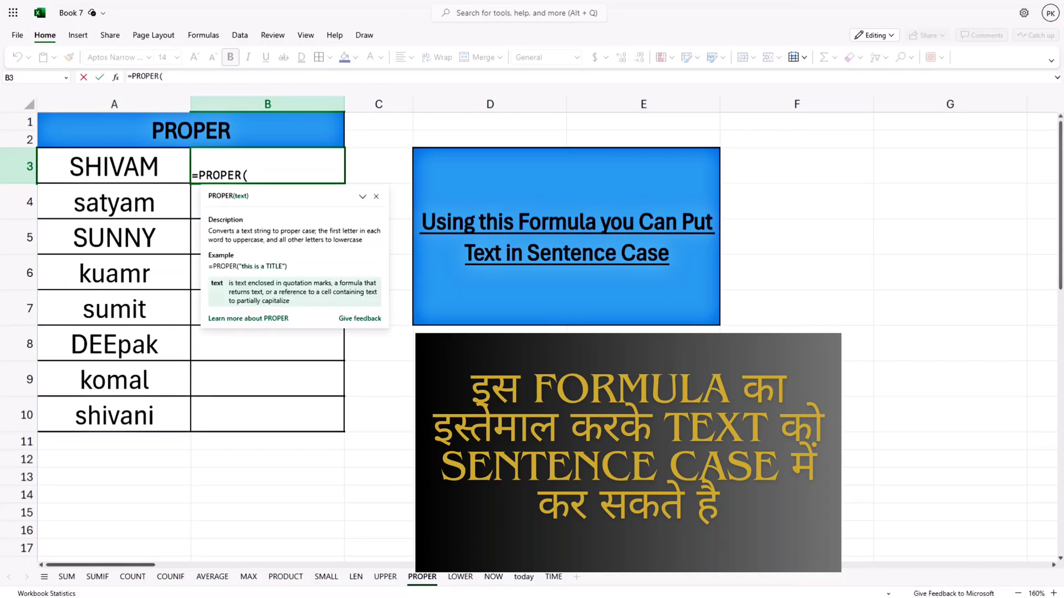
left_click(114, 166)
type(")")
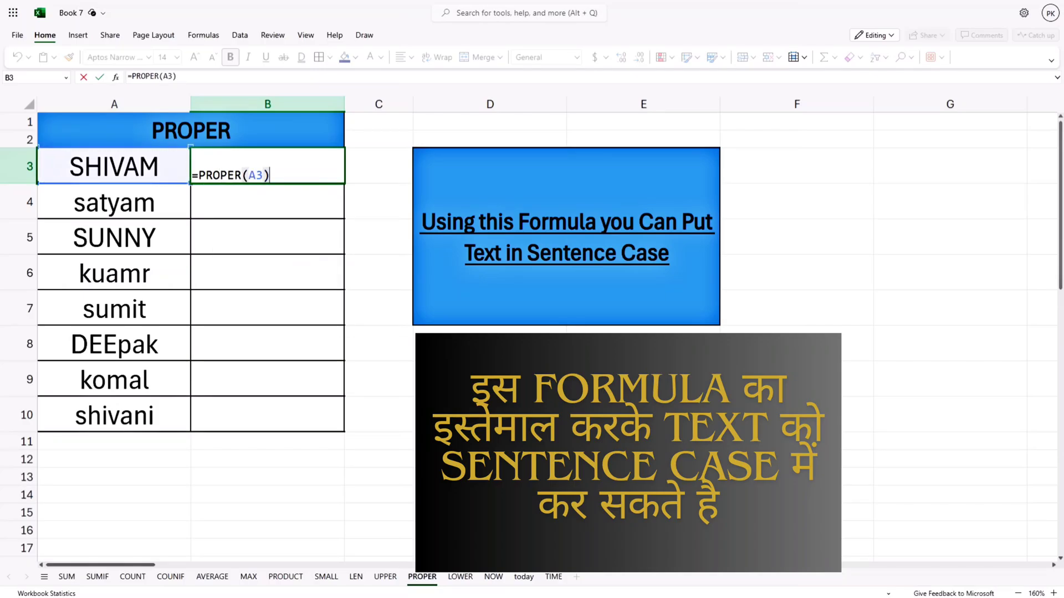
key("Return")
left_click(267, 167)
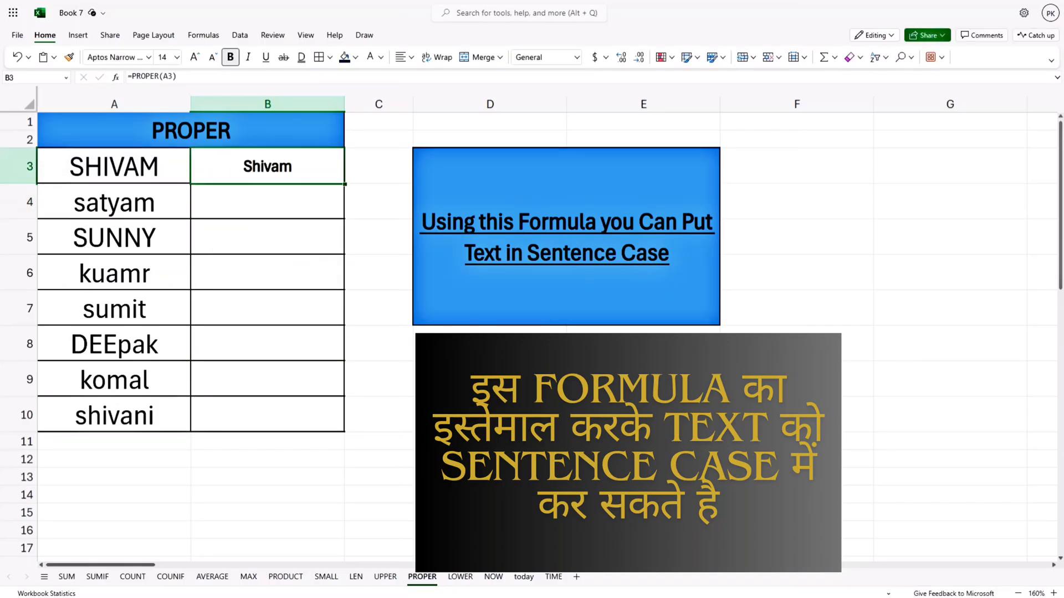
left_click_drag(345, 184, 345, 432)
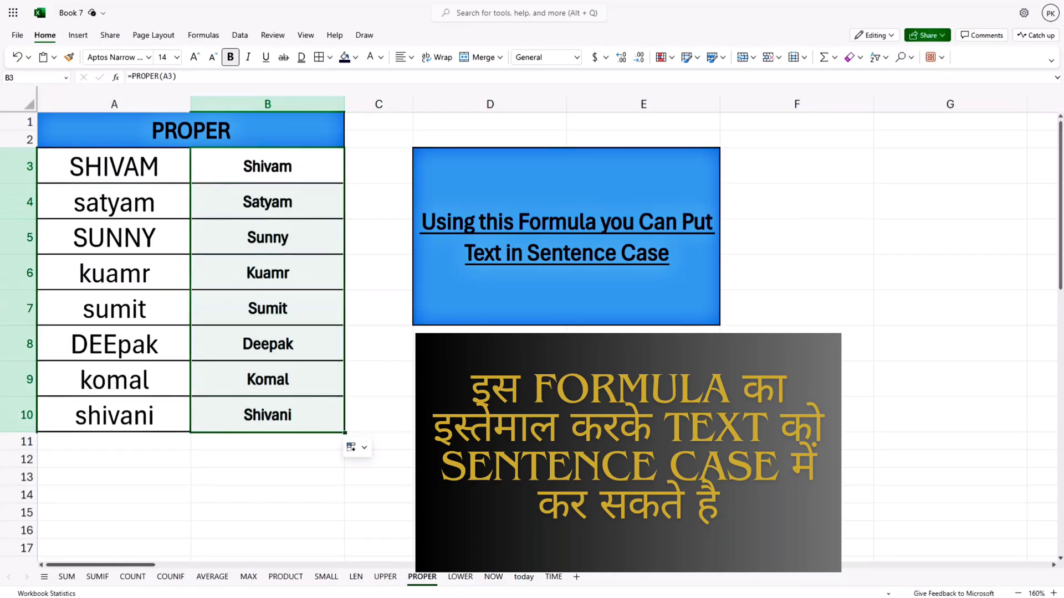
- Enter =LOWER(A3) in B3 and fill it down to B15 for lowercase names like shivam, bhagat
left_click(414, 379)
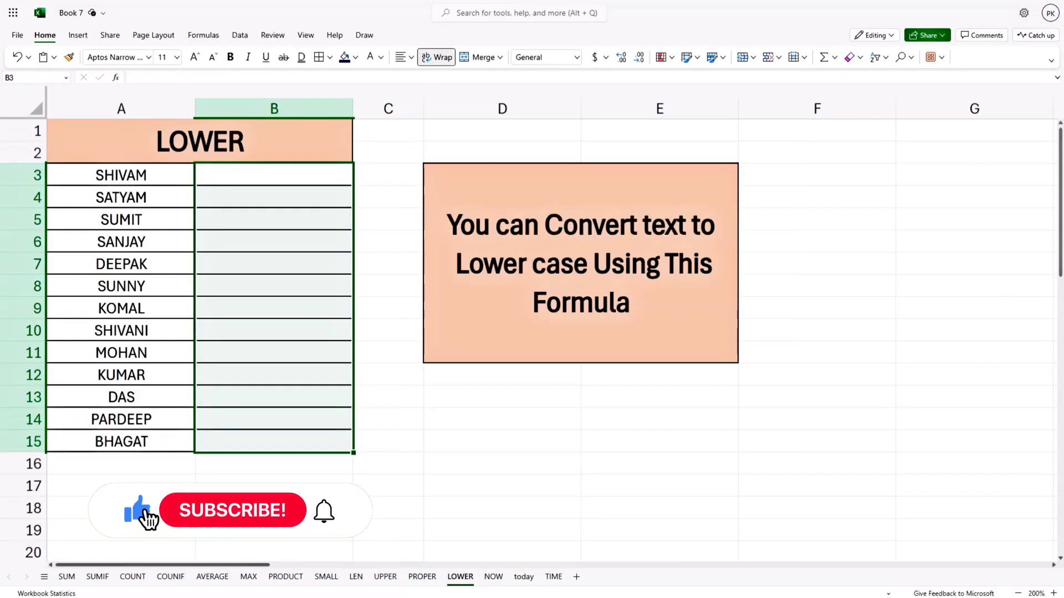
type("=LO")
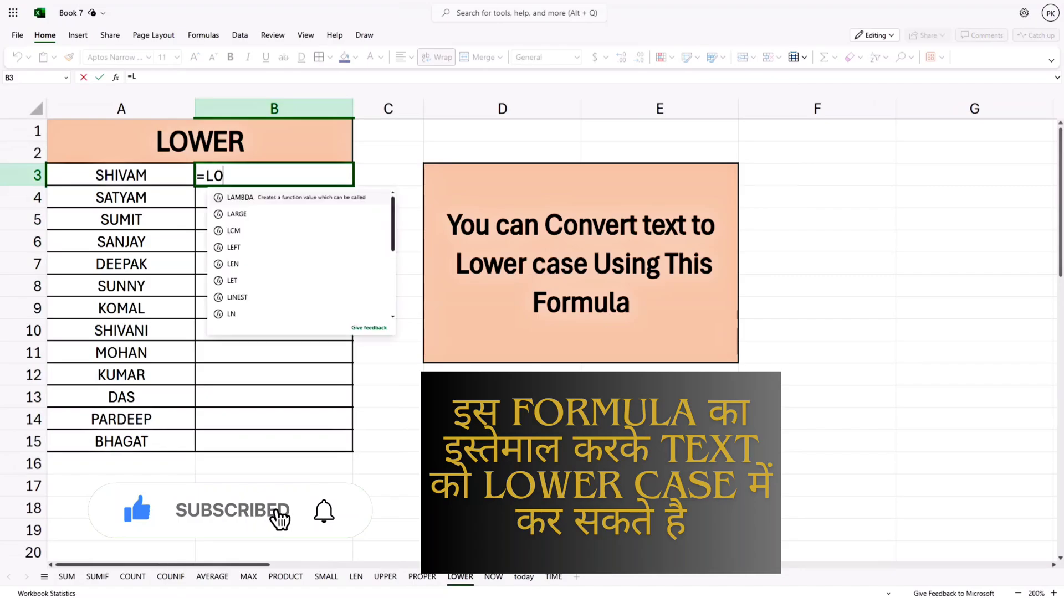
type("W")
key("Tab")
left_click(122, 175)
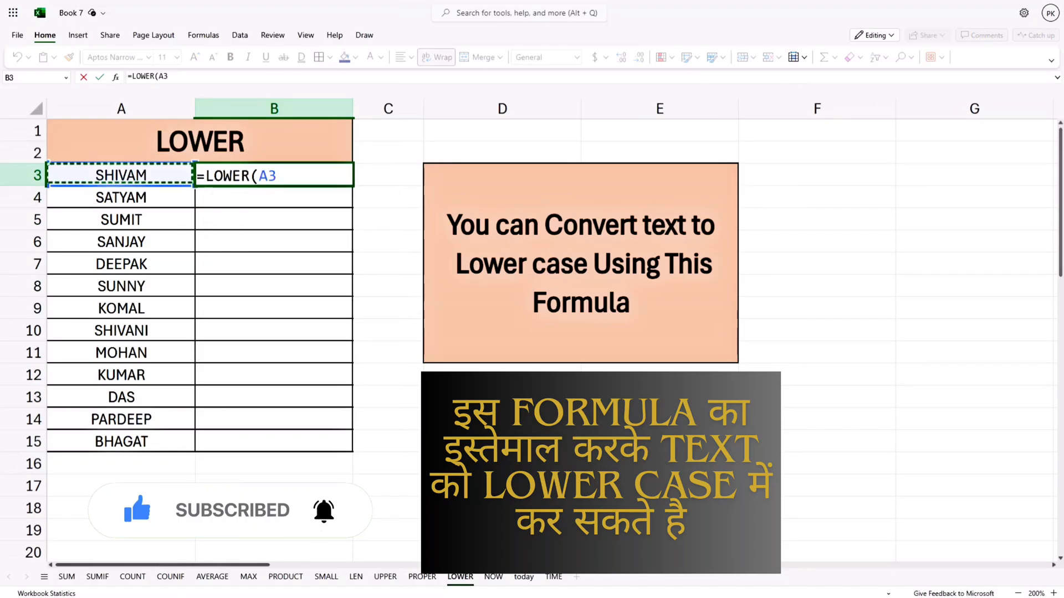
type(")")
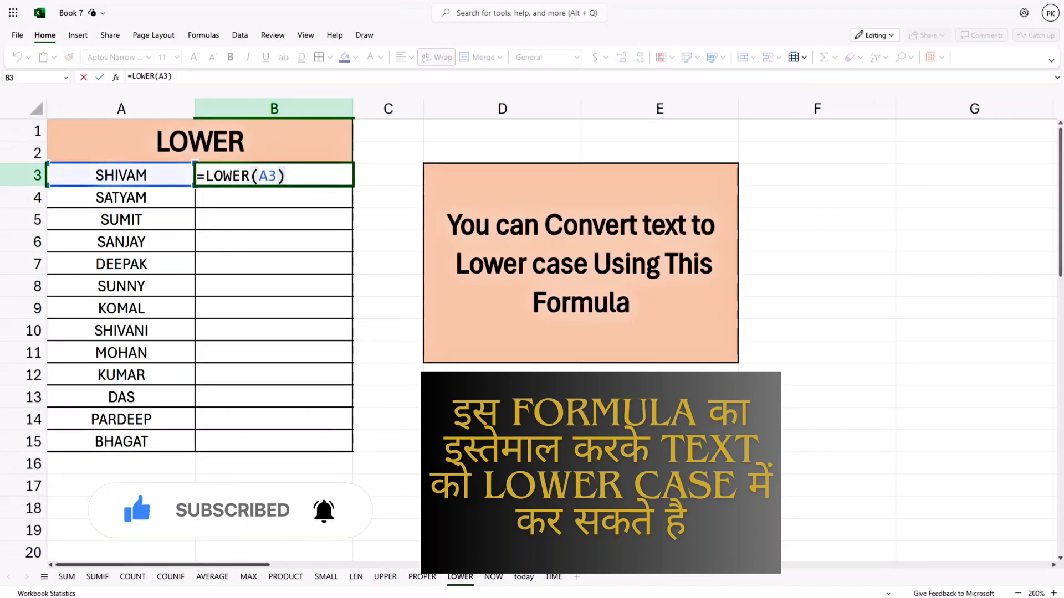
key("Return")
key("Up")
left_click_drag(274, 175, 274, 353)
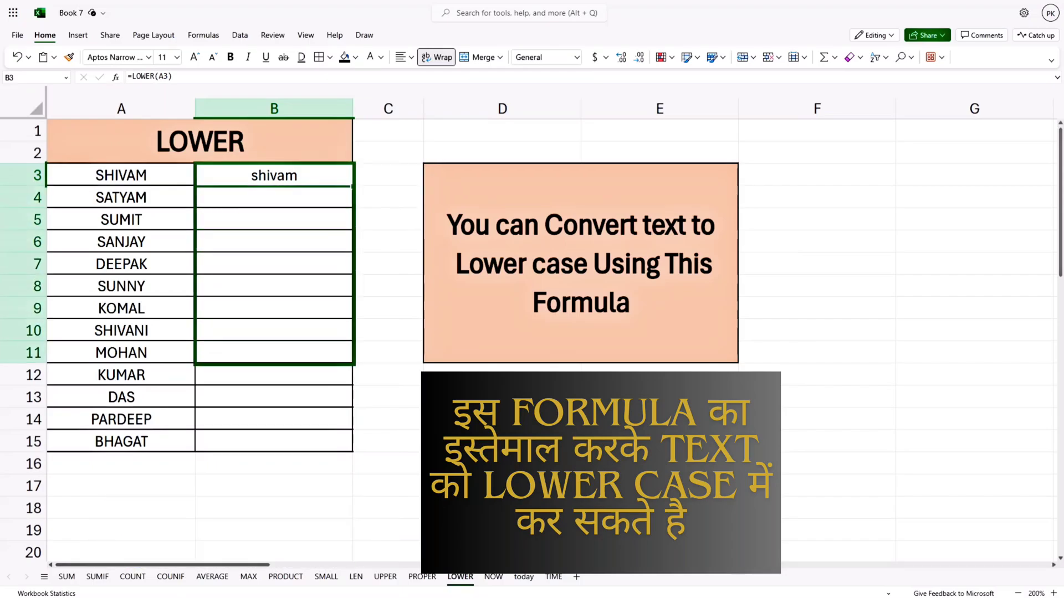
left_click_drag(353, 364, 353, 452)
left_click(388, 286)
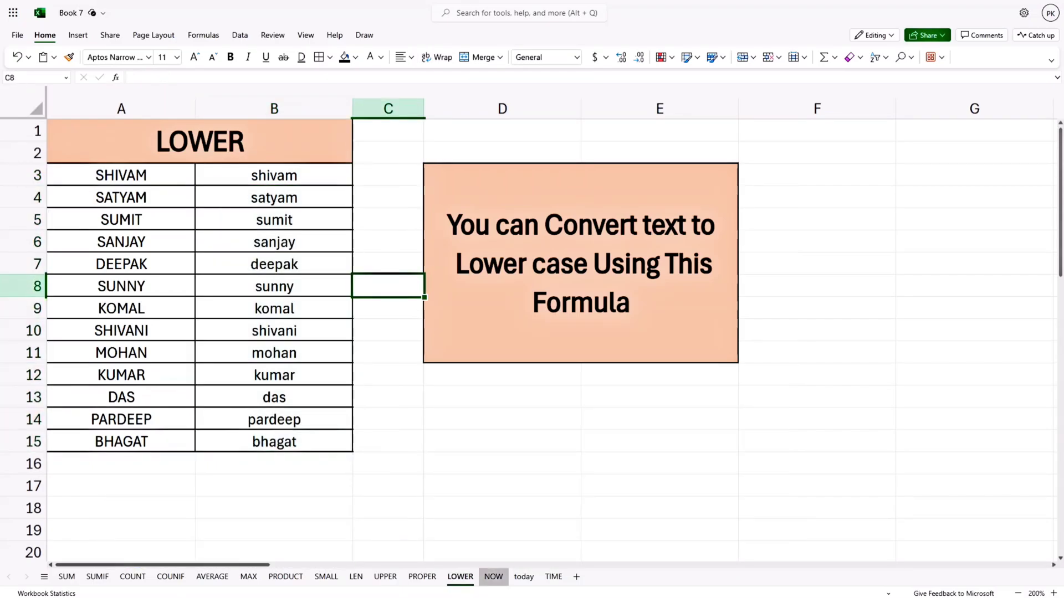
left_click(493, 576)
type("=")
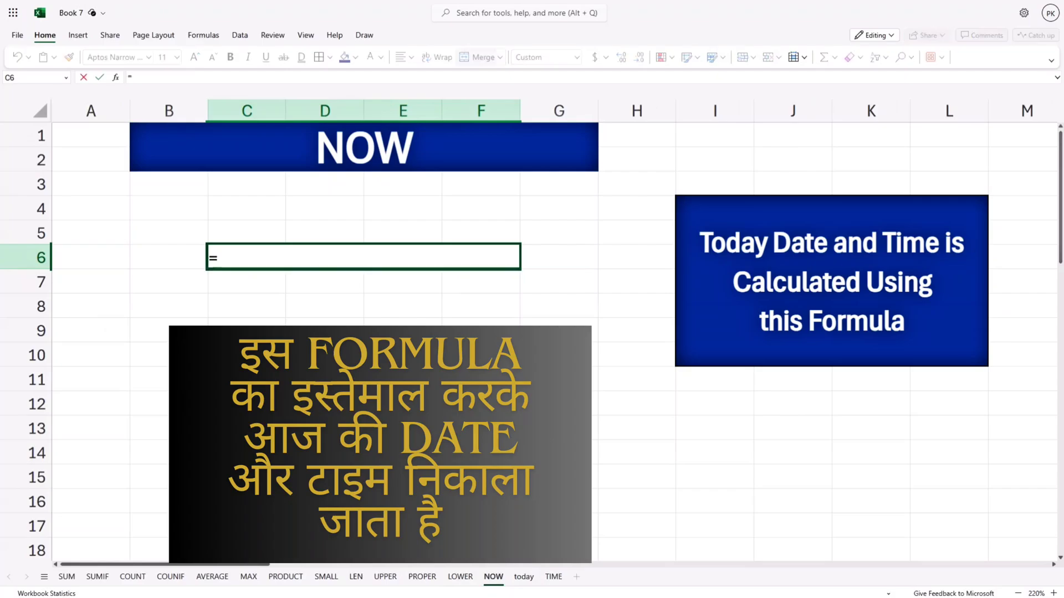
type("NOW")
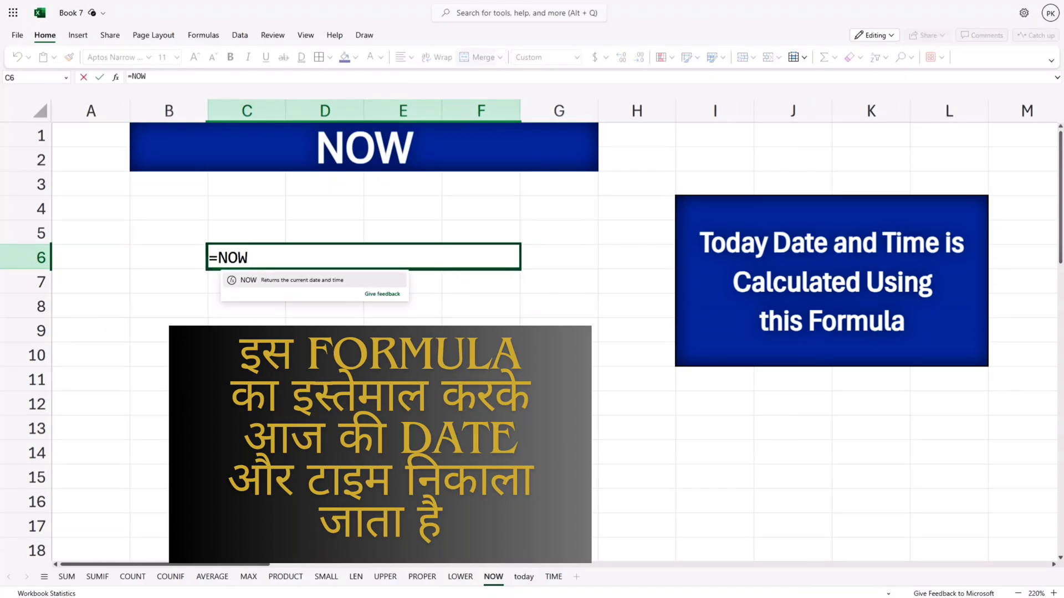
type("()")
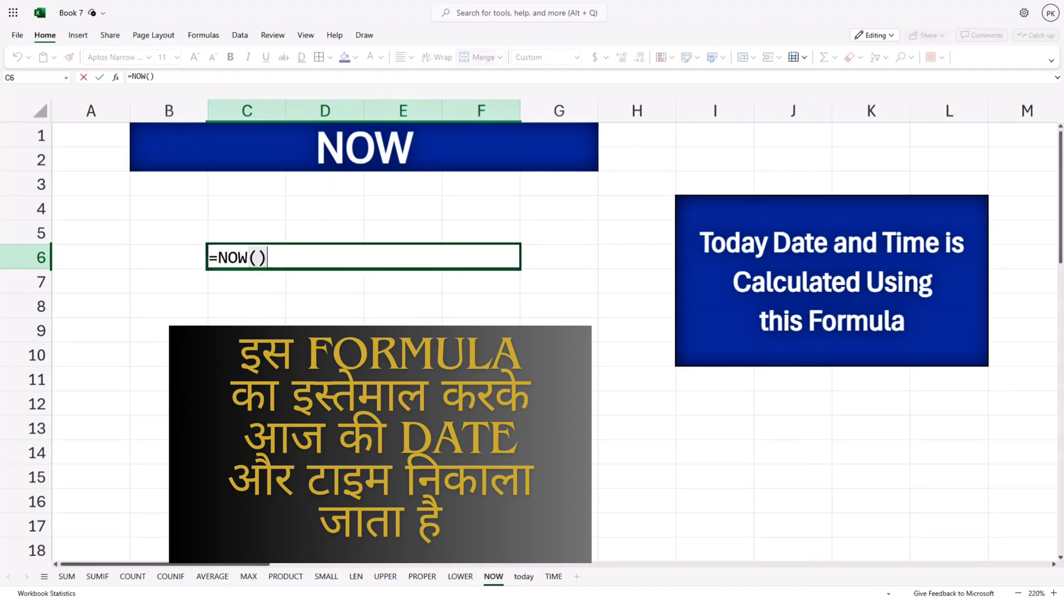
key("Return")
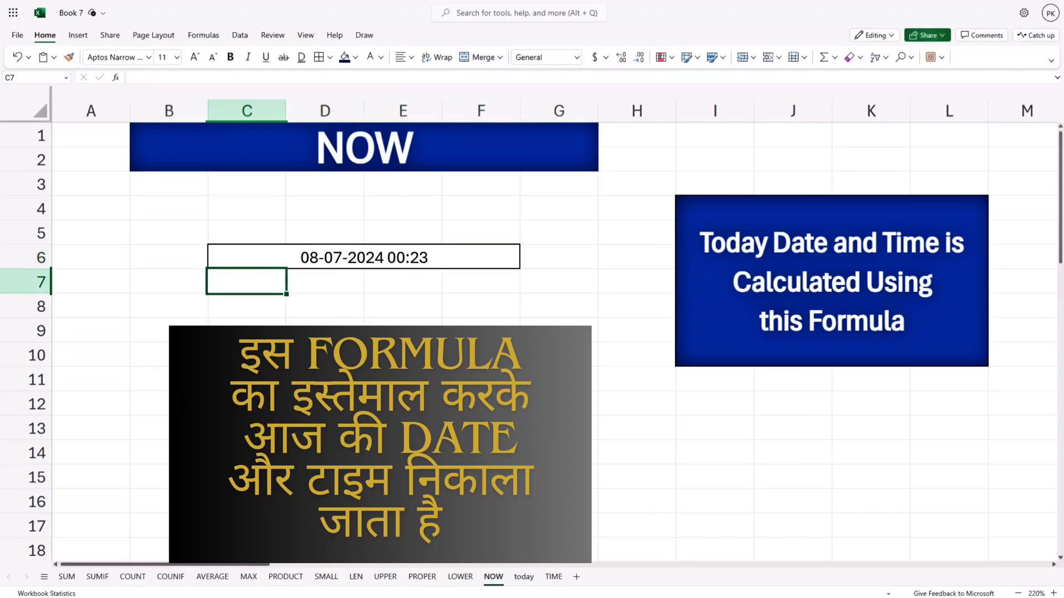
- On the today sheet, enter =TODAY() in C5 beside the Today date label
left_click(524, 576)
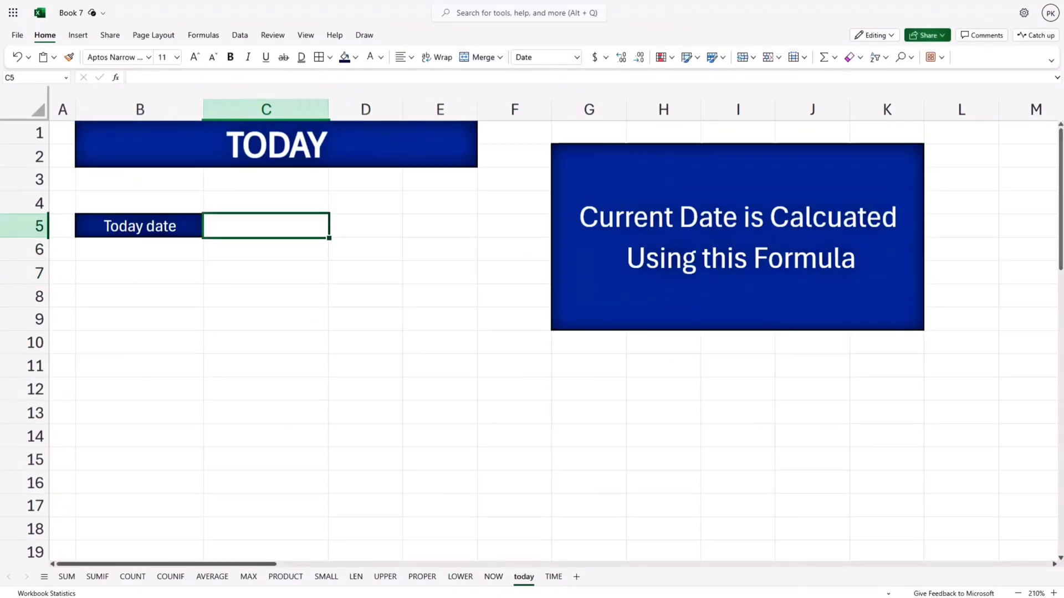
type("=")
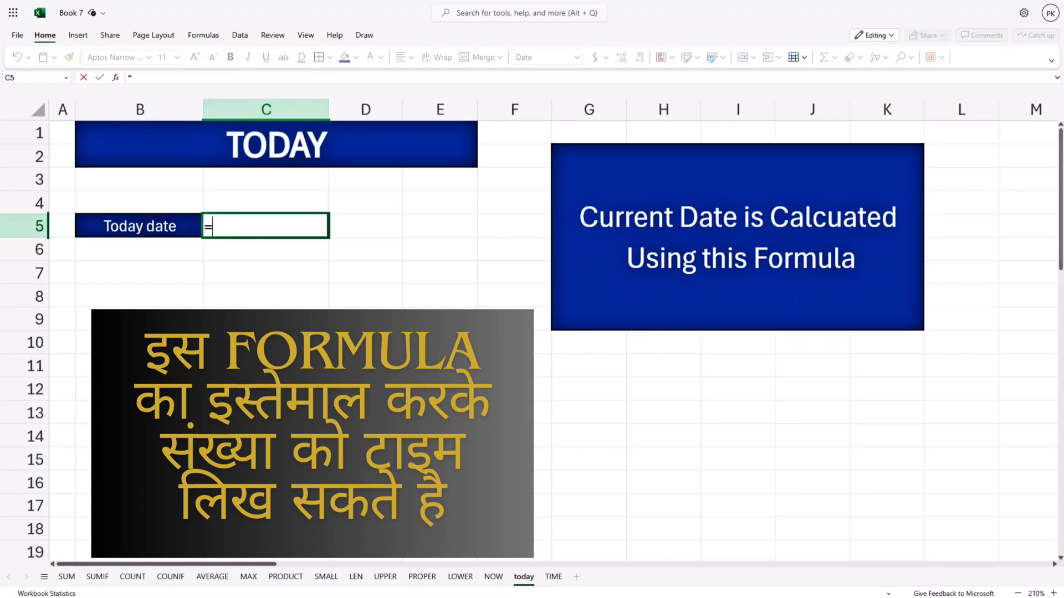
type("TO")
key("Tab")
type(")")
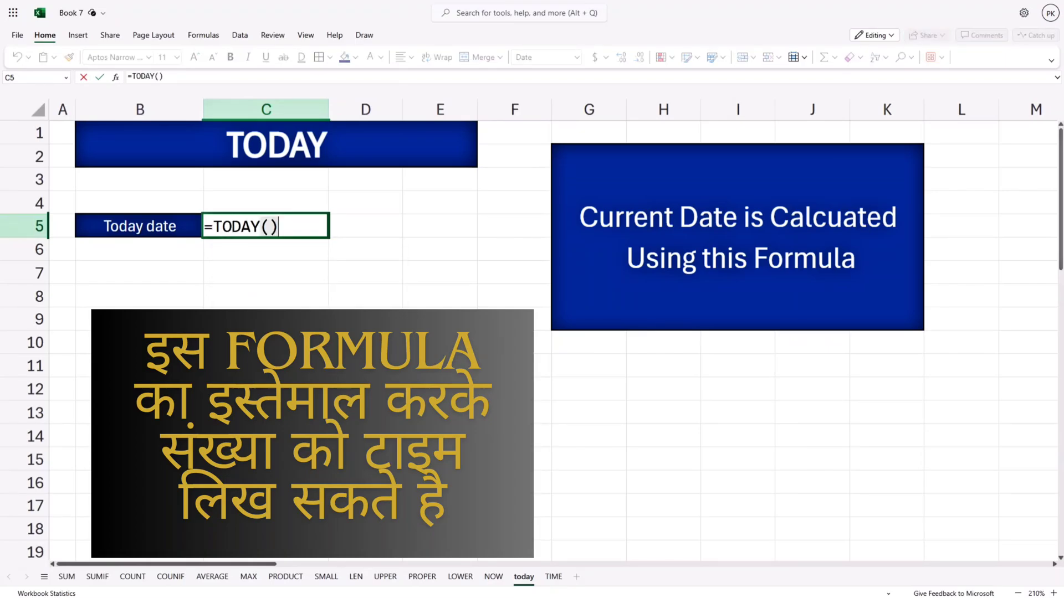
key("Return")
- On the TIME sheet, enter =TIME(A5,B5,C5) in C6 to display 10:15 AM
key("ctrl+Page_Down")
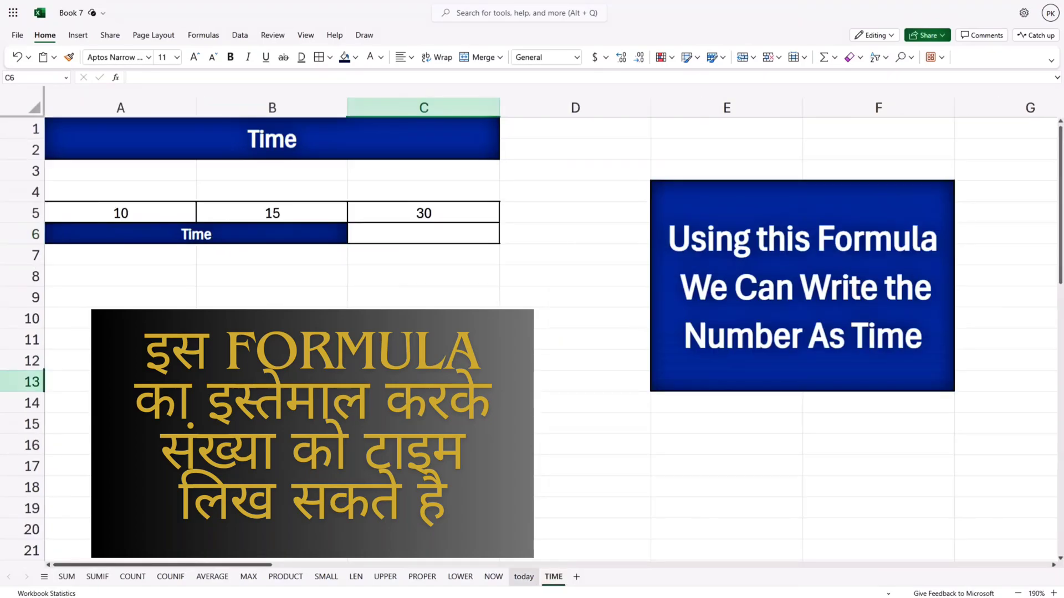
type("=")
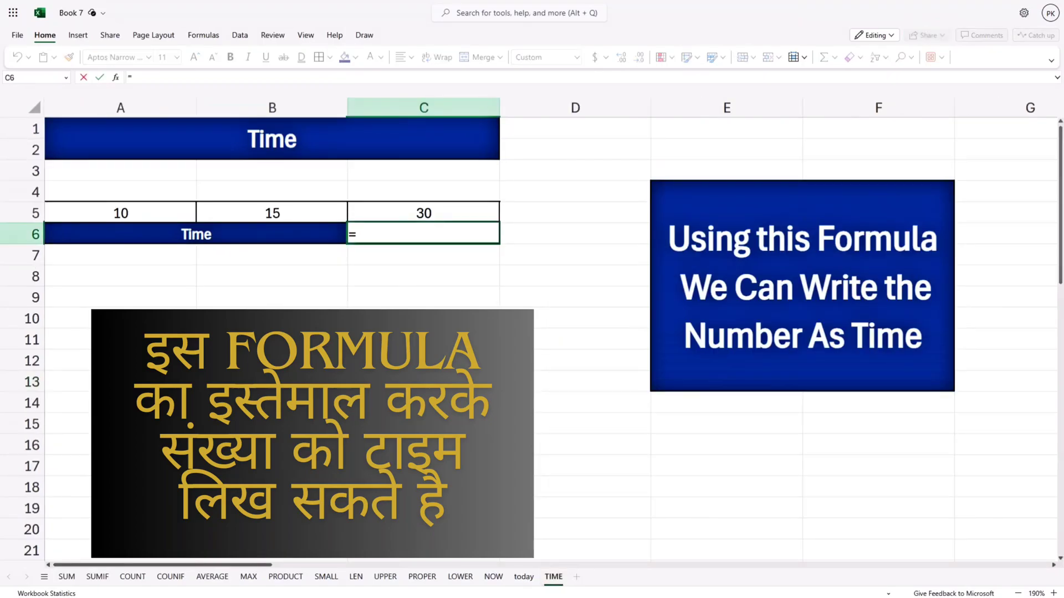
type("TIM")
key("Tab")
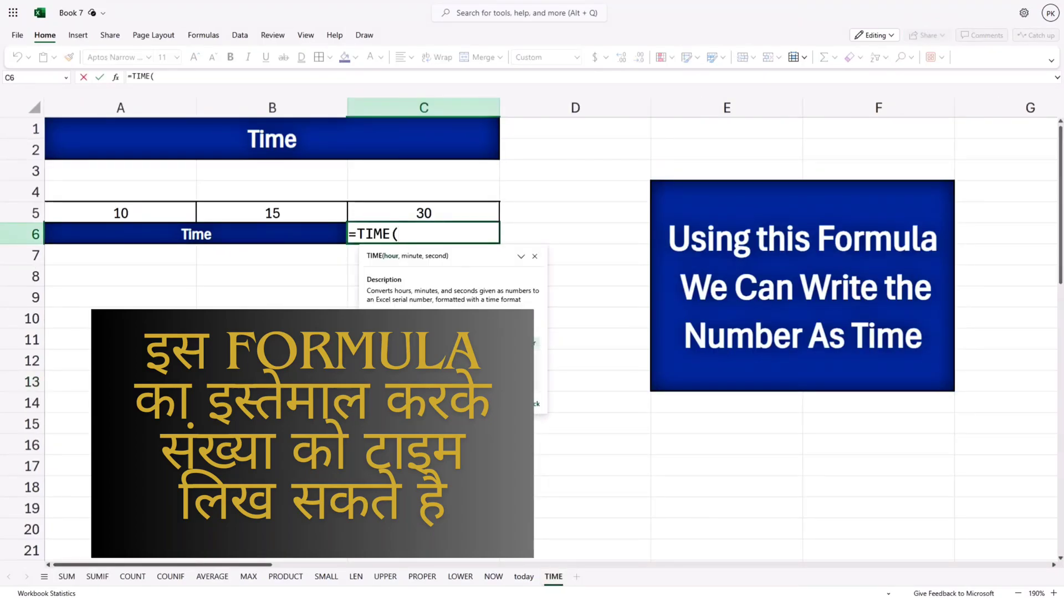
left_click(120, 213)
type(",")
left_click(272, 213)
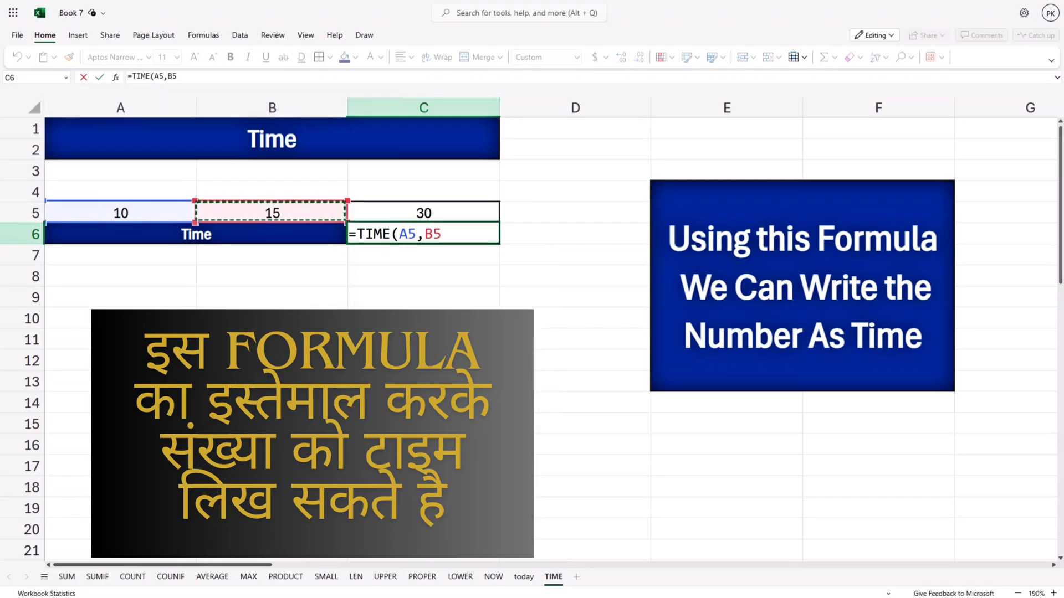
type(",")
left_click(424, 213)
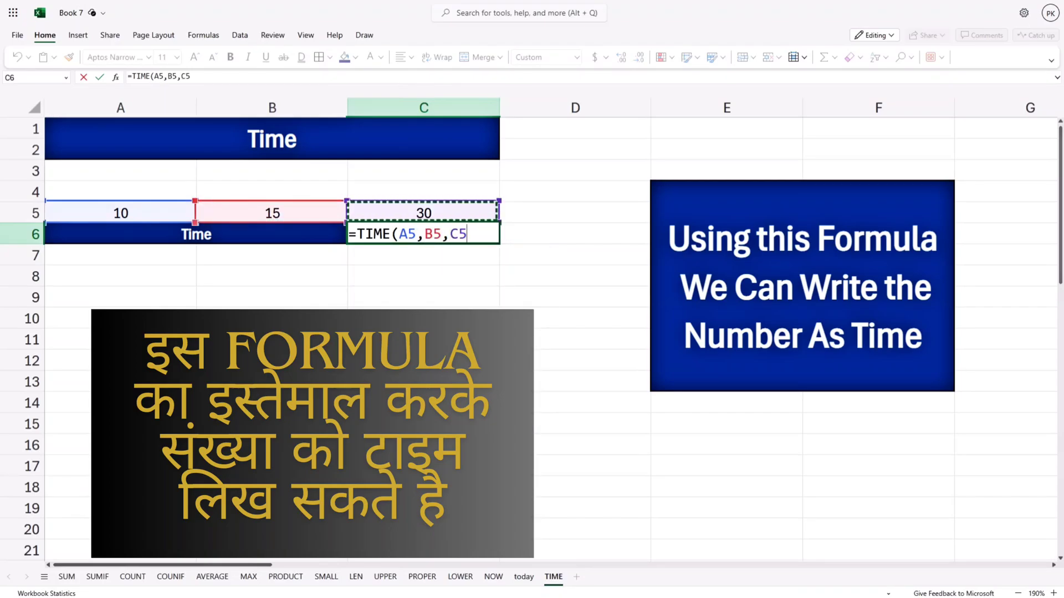
type(")")
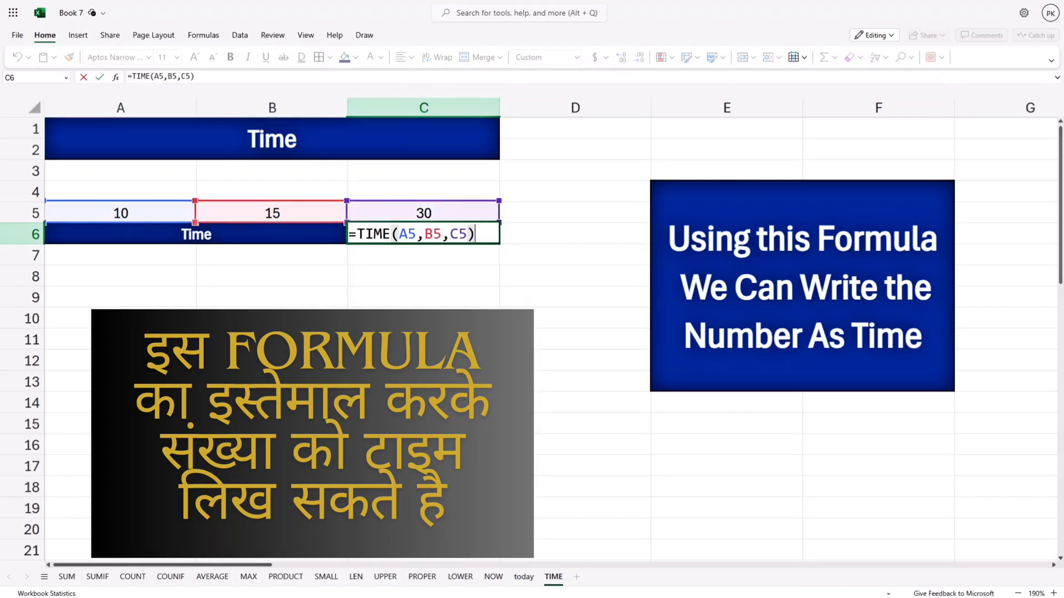
key("Return")
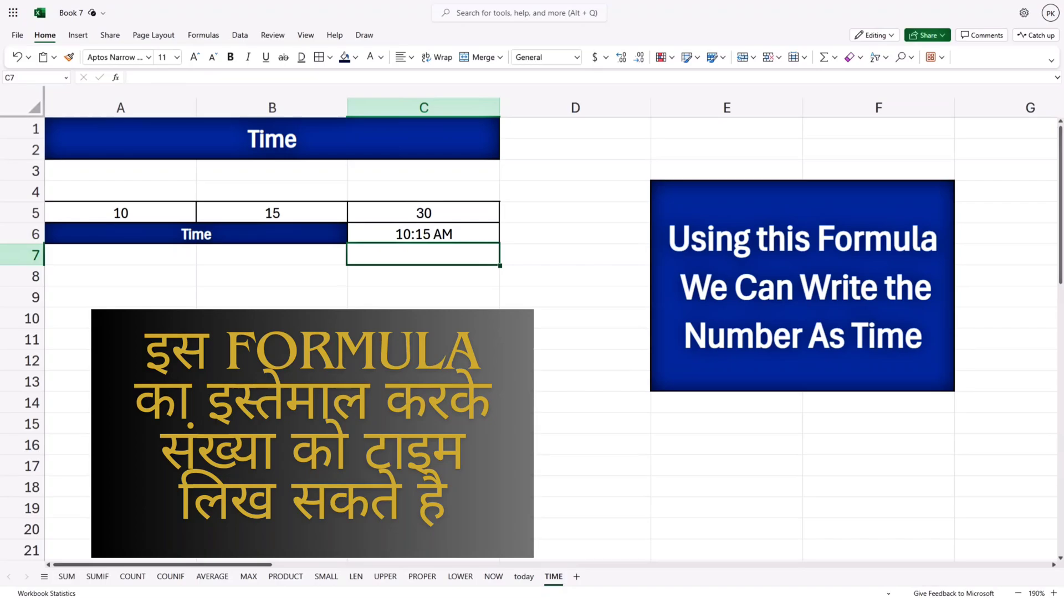